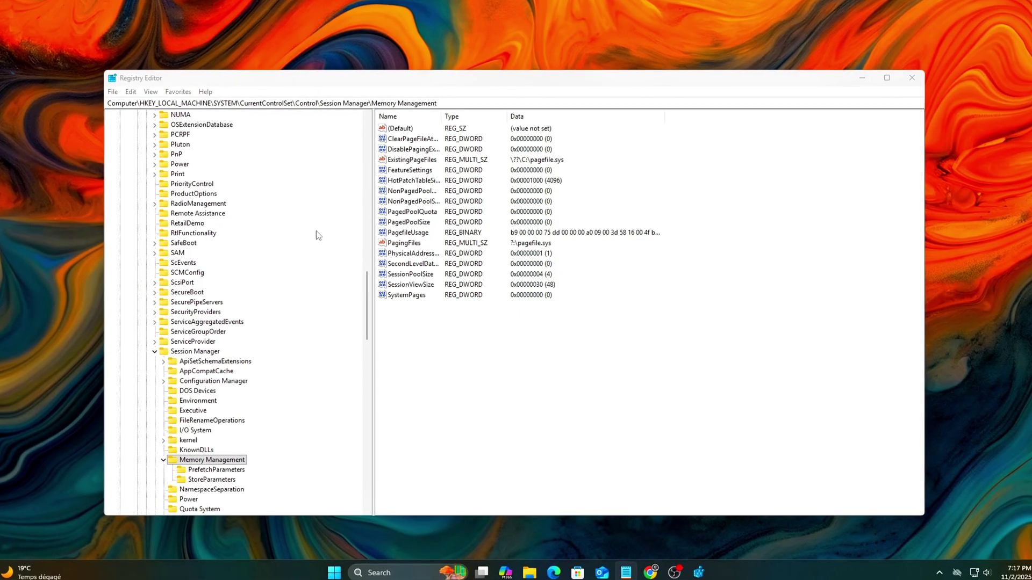
Set the DisablePagingExecutive value in the Memory Management key to 1
{"action": "right_click", "coordinate": [454, 343]}
{"action": "mouse_move", "coordinate": [476, 350]}
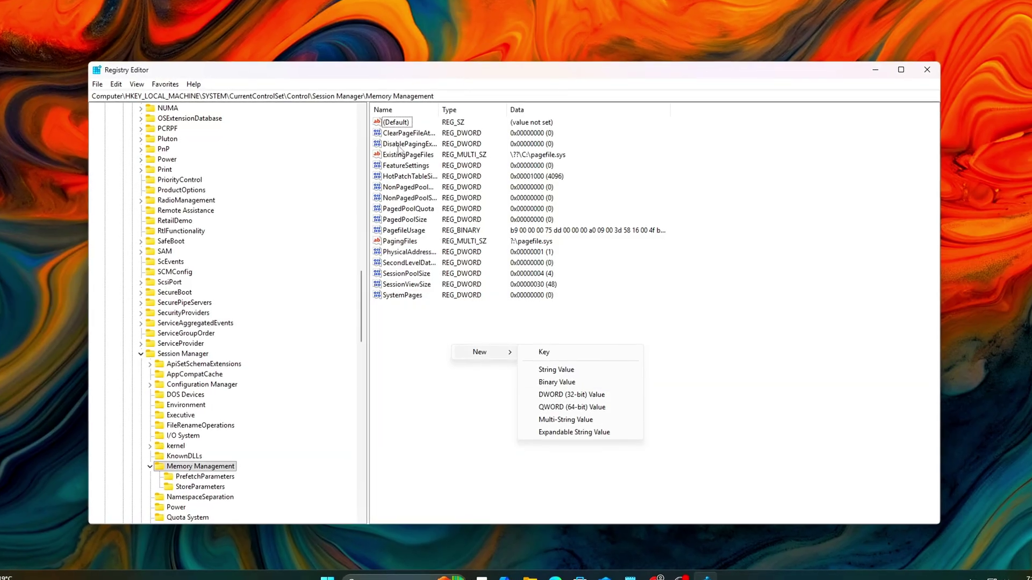
{"action": "double_click", "coordinate": [377, 144]}
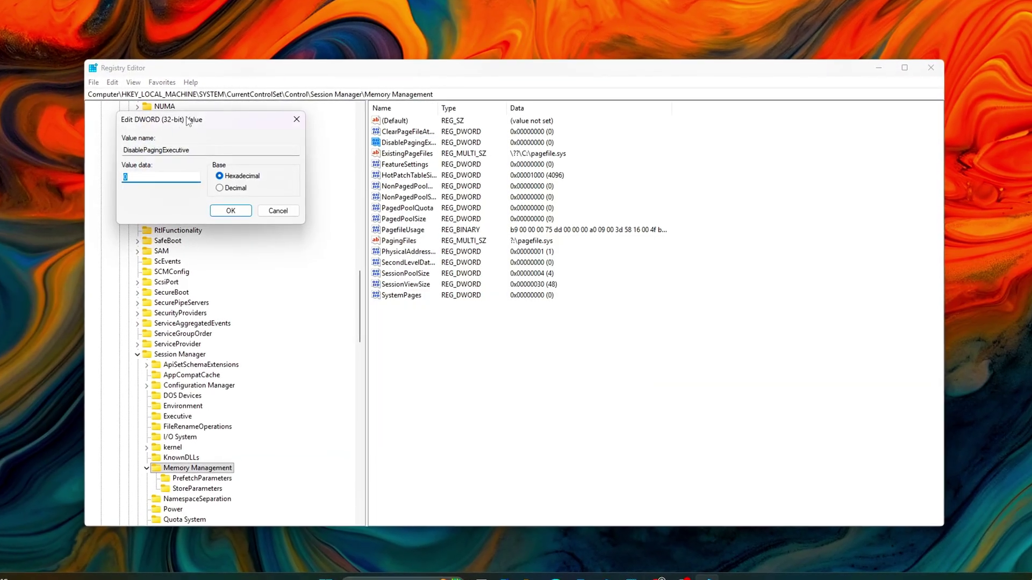
{"action": "left_click_drag", "start_coordinate": [188, 121], "coordinate": [489, 226]}
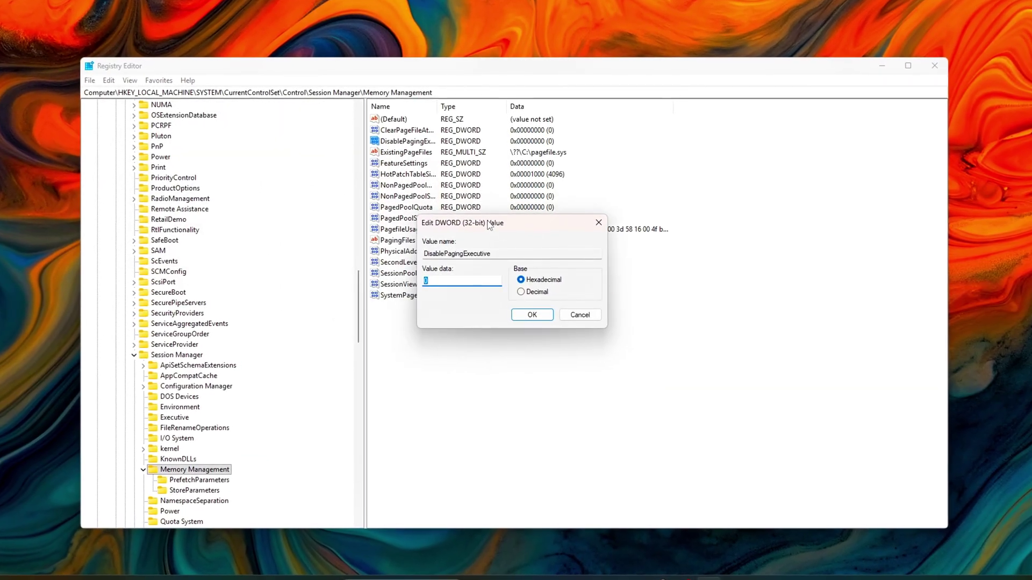
{"action": "type", "text": "1"}
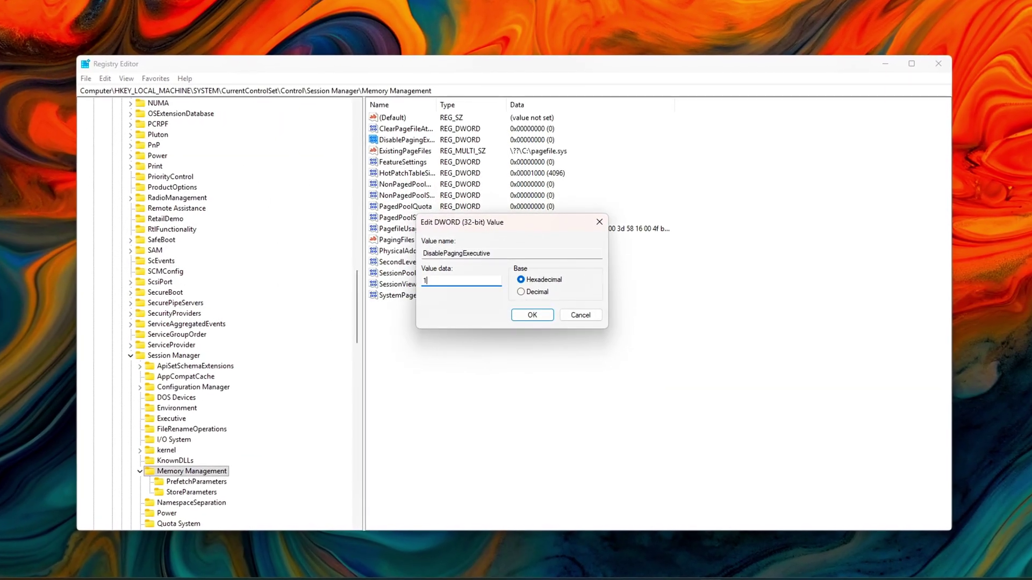
{"action": "key", "text": "Return"}
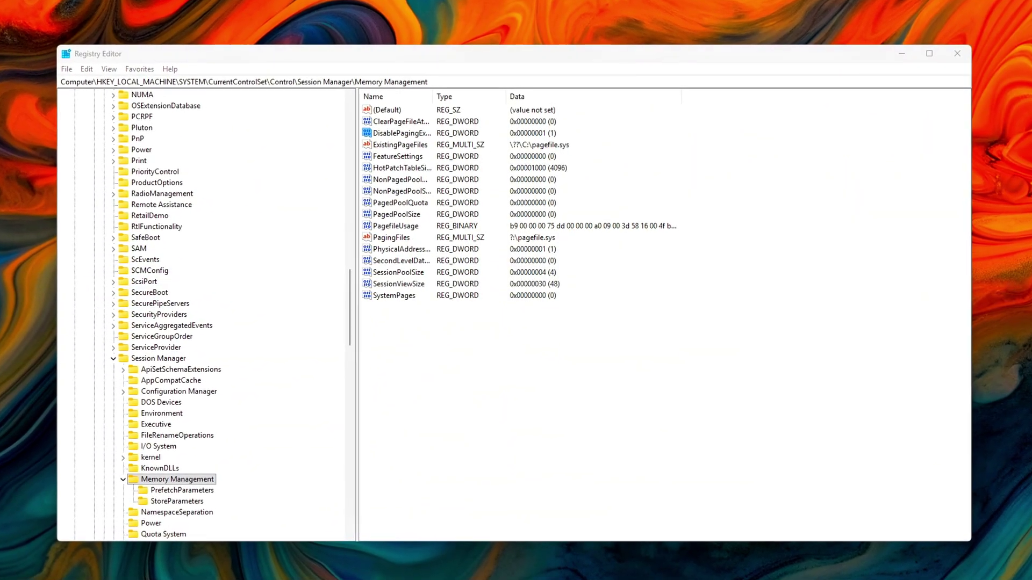
Create a DWORD (32-bit) value named LargeSystemCache in the Memory Management key and confirm its value data
{"action": "right_click", "coordinate": [442, 413]}
{"action": "mouse_move", "coordinate": [471, 422]}
{"action": "left_click", "coordinate": [569, 469]}
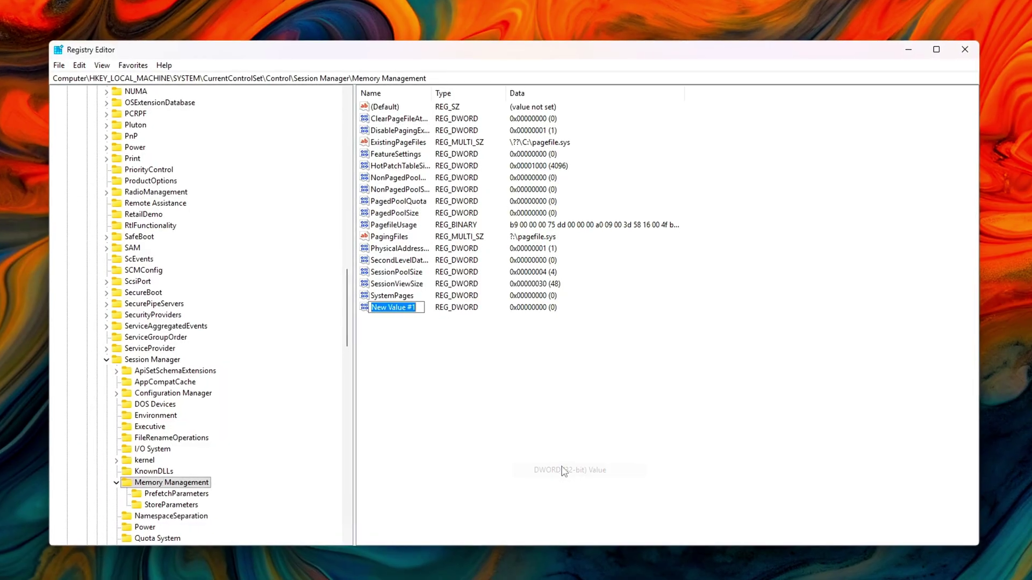
{"action": "type", "text": "LargeSystemCache"}
{"action": "key", "text": "Return"}
{"action": "key", "text": "Return"}
{"action": "left_click_drag", "start_coordinate": [160, 107], "coordinate": [493, 243]}
{"action": "left_click", "coordinate": [539, 340]}
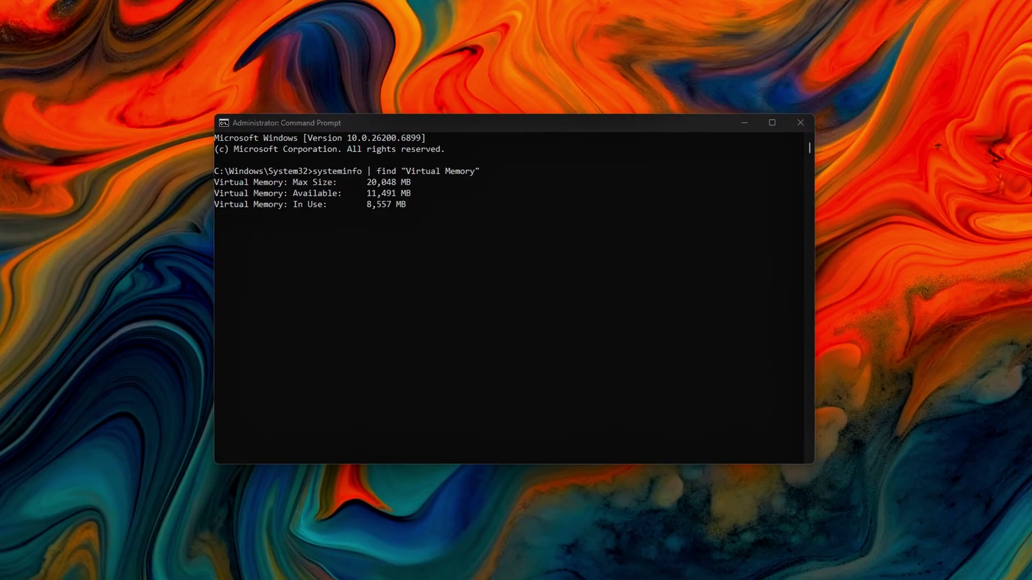
Examine the maximum, available and in-use virtual memory lines in the systeminfo output in Command Prompt
{"action": "left_click_drag", "start_coordinate": [411, 225], "coordinate": [300, 200]}
{"action": "left_click_drag", "start_coordinate": [416, 182], "coordinate": [178, 191]}
{"action": "left_click", "coordinate": [347, 186]}
{"action": "left_click_drag", "start_coordinate": [426, 186], "coordinate": [143, 186]}
{"action": "left_click_drag", "start_coordinate": [367, 183], "coordinate": [292, 189]}
{"action": "key", "text": "Return"}
{"action": "key", "text": "Return"}
{"action": "key", "text": "Return"}
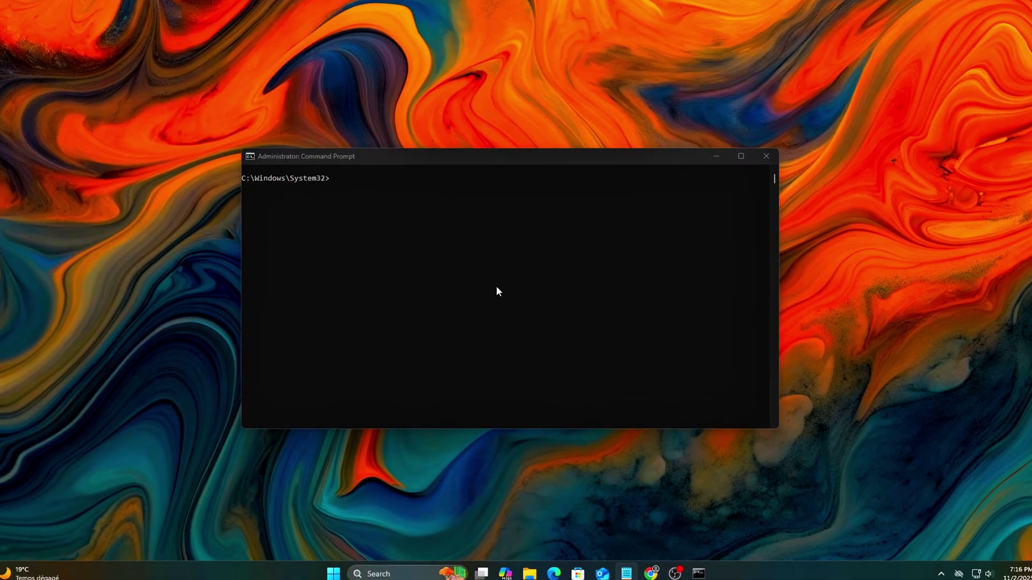
Stop the SysMain service with the command net stop sysmain
{"action": "type", "text": "net stop sysmain"}
{"action": "key", "text": "Return"}
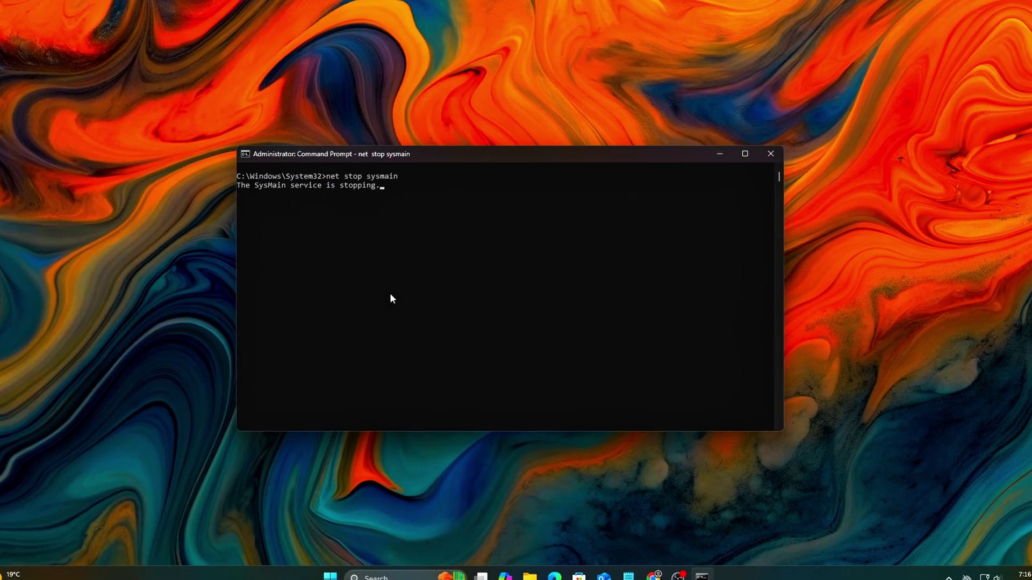
{"action": "left_click_drag", "start_coordinate": [370, 191], "coordinate": [272, 184]}
{"action": "key", "text": "Return"}
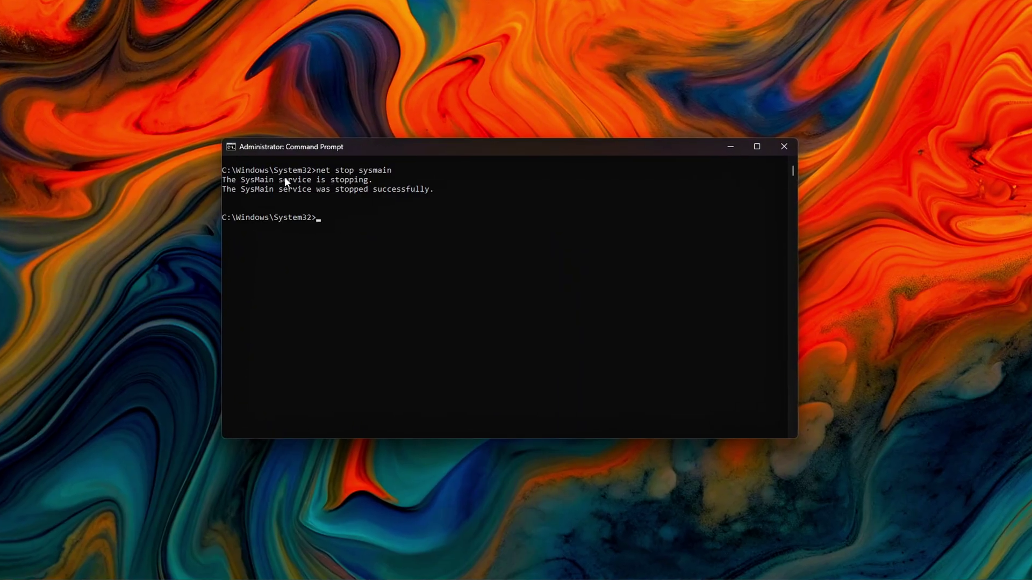
{"action": "key", "text": "Return"}
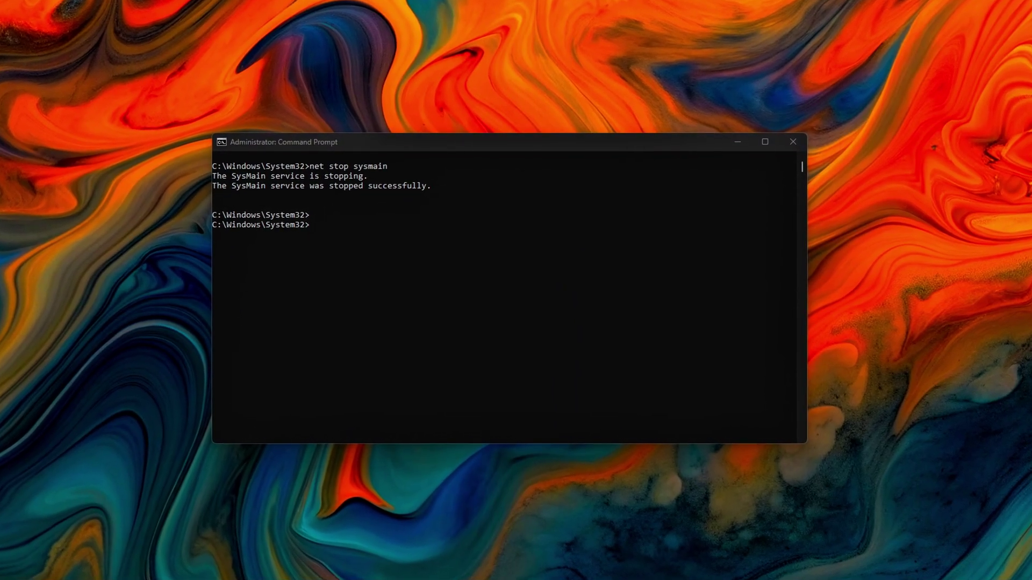
Start the SysMain service again with net start sysmain and highlight the commands' output
{"action": "type", "text": "net start sysmain"}
{"action": "key", "text": "Return"}
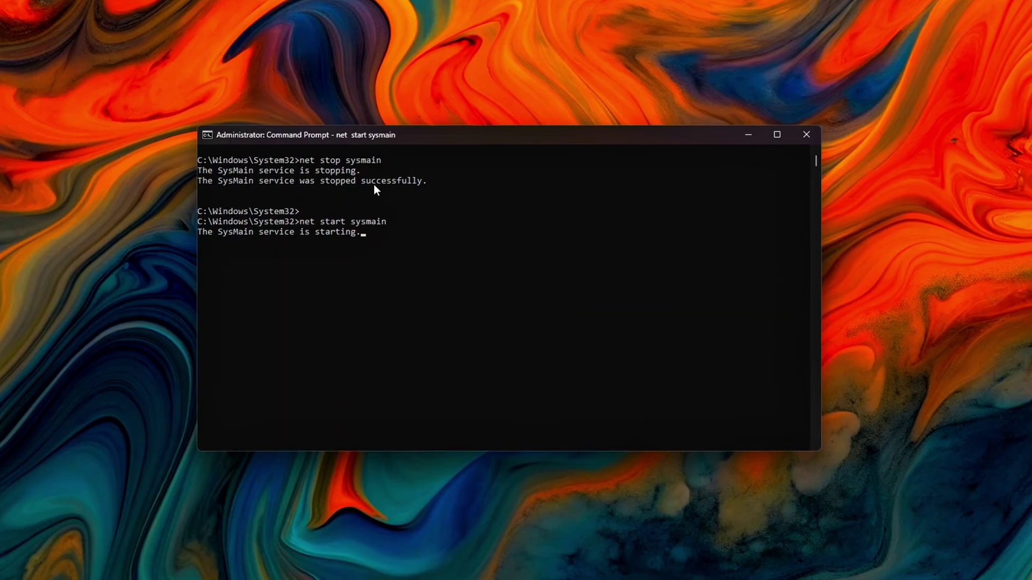
{"action": "key", "text": "Return"}
{"action": "key", "text": "Return"}
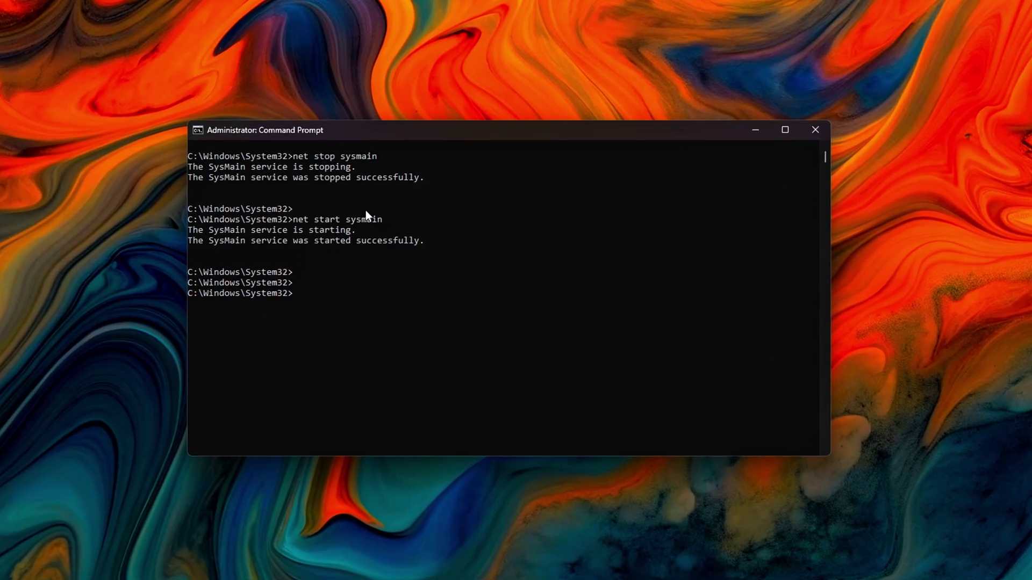
{"action": "left_click_drag", "start_coordinate": [386, 220], "coordinate": [272, 221]}
{"action": "left_click_drag", "start_coordinate": [293, 168], "coordinate": [360, 169]}
Disable memory compression by running PowerShell -Command "Disable-MMAgent -mc"
{"action": "right_click", "coordinate": [342, 219]}
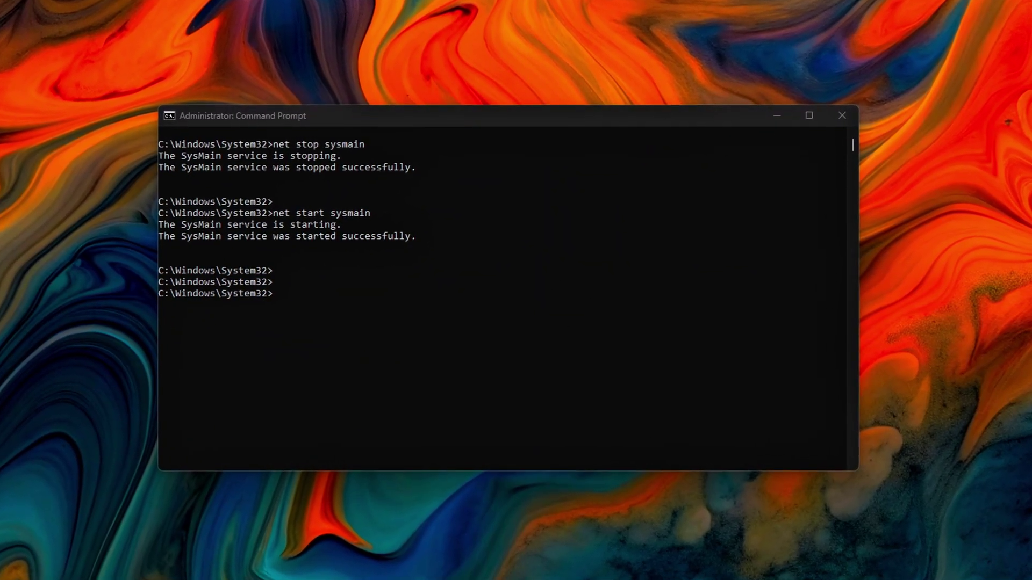
{"action": "type", "text": "PowerShell -Command \"Enable-MMAgent -mc\""}
{"action": "key", "text": "Return"}
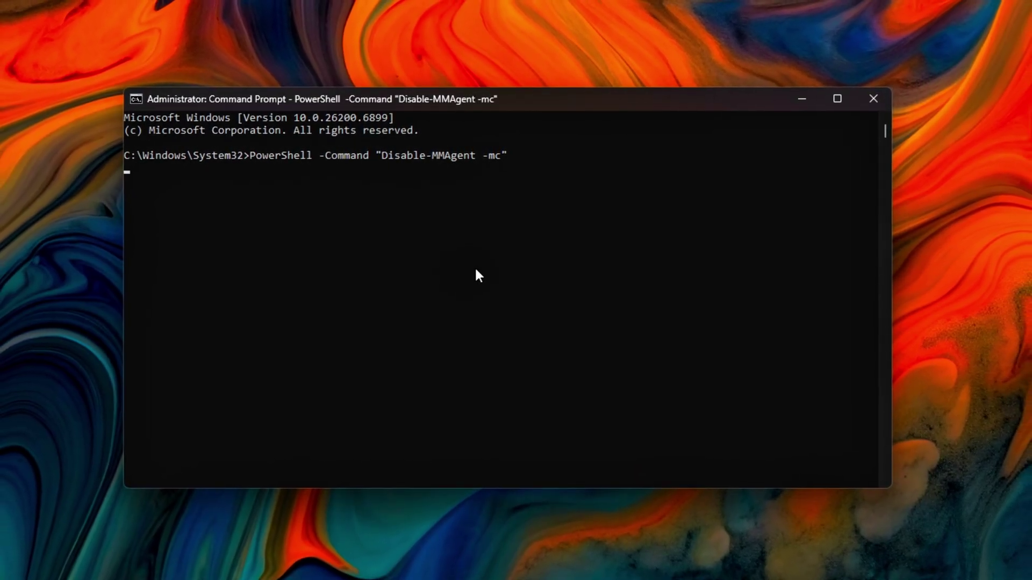
Run net stop sysmain to stop the SysMain service and highlight part of its output
{"action": "key", "text": "Return"}
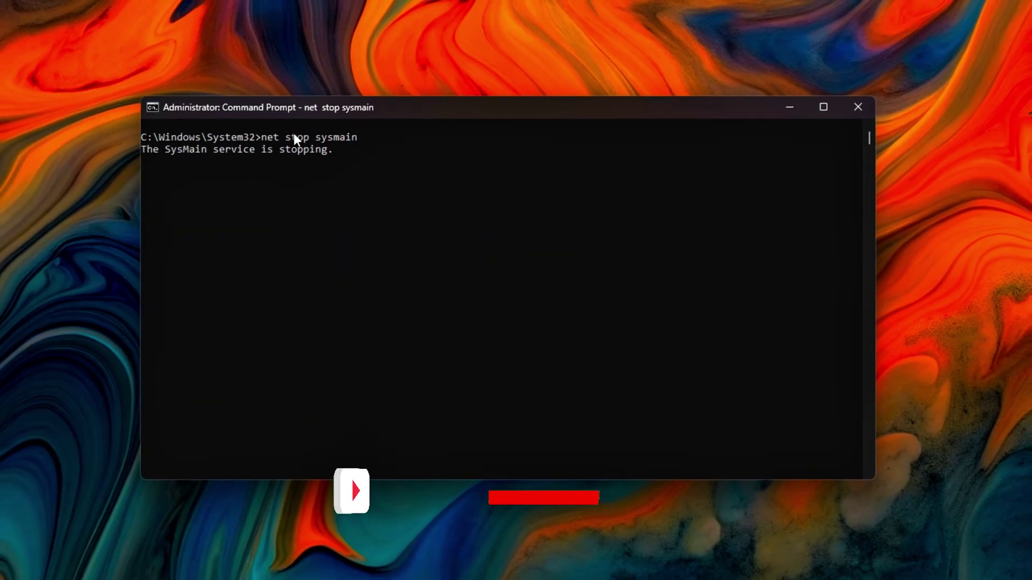
{"action": "left_click_drag", "start_coordinate": [325, 159], "coordinate": [223, 153]}
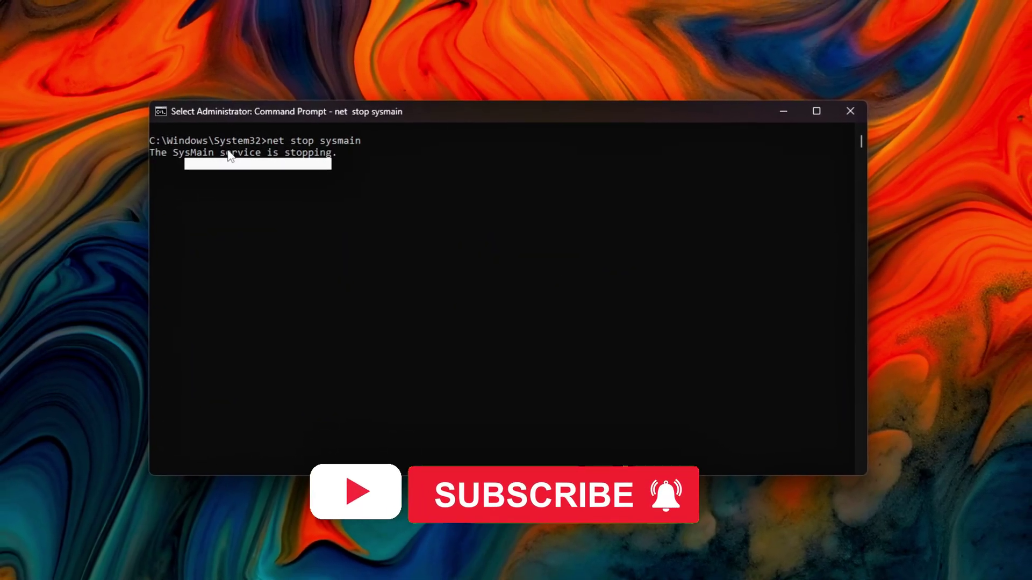
{"action": "key", "text": "Return"}
{"action": "key", "text": "Return"}
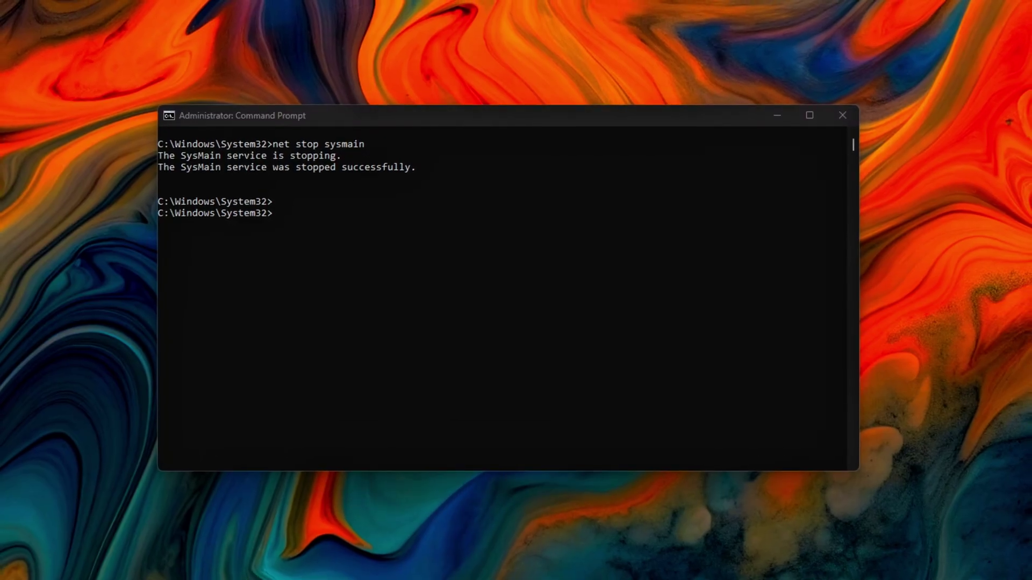
Run net start sysmain to start the SysMain service and highlight the stop and start lines
{"action": "type", "text": "net start sysmain"}
{"action": "key", "text": "Return"}
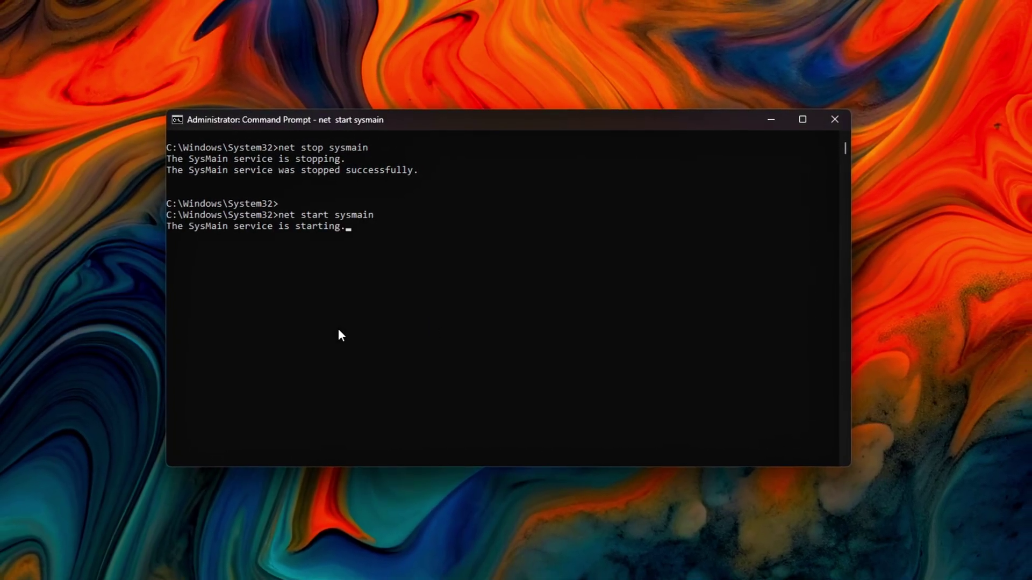
{"action": "key", "text": "Return"}
{"action": "key", "text": "Return"}
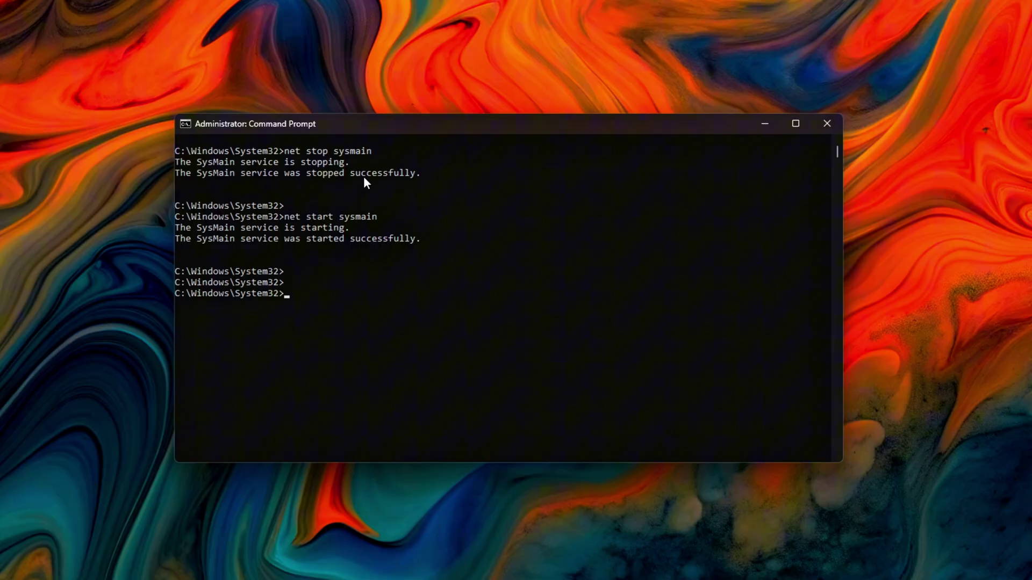
{"action": "left_click_drag", "start_coordinate": [380, 217], "coordinate": [325, 220]}
{"action": "left_click_drag", "start_coordinate": [353, 162], "coordinate": [273, 167]}
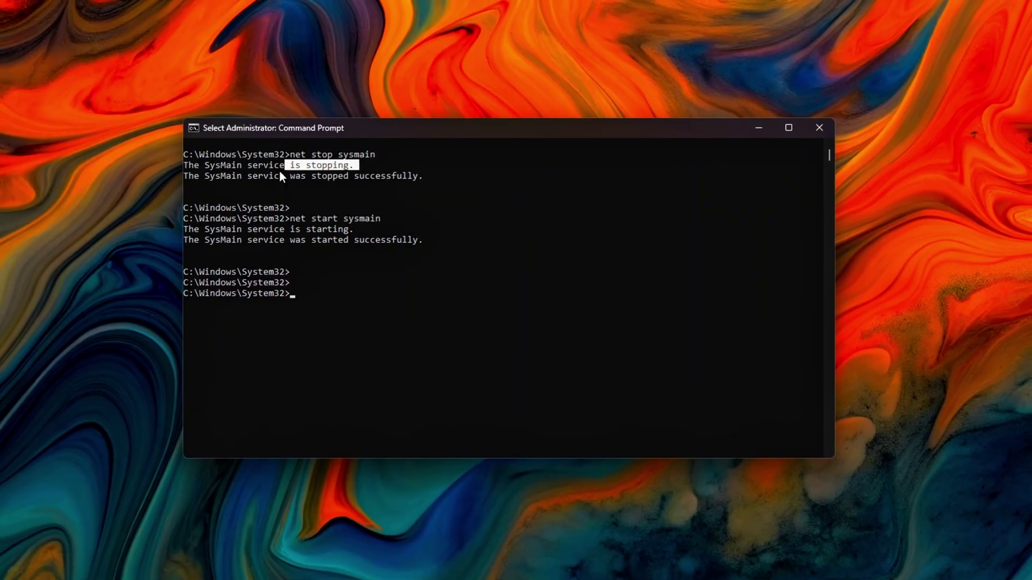
Clear the text selection and run the copied command at the administrator prompt
{"action": "right_click", "coordinate": [346, 220]}
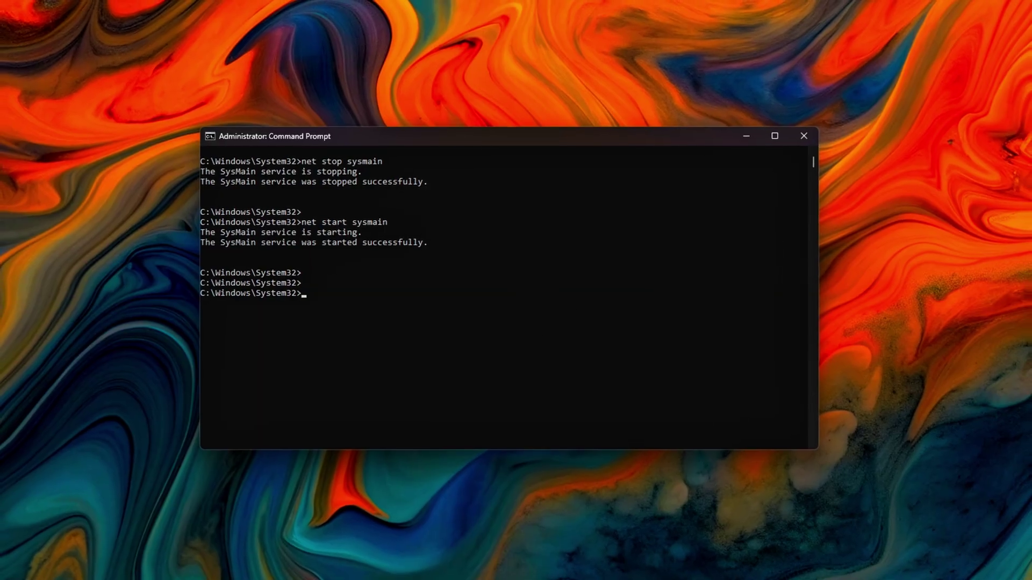
{"action": "right_click", "coordinate": [438, 314]}
{"action": "key", "text": "Return"}
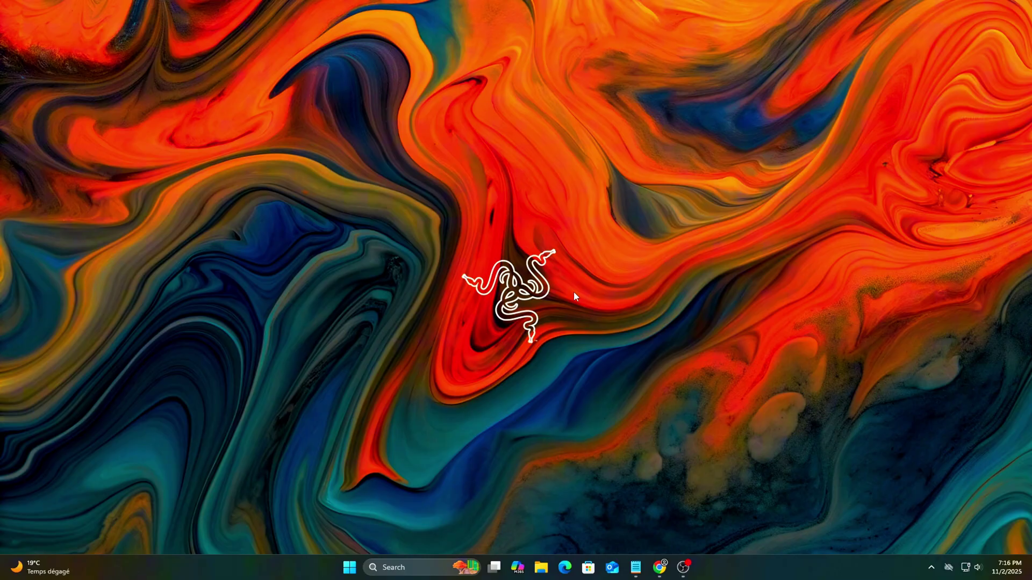
Open Command Prompt as administrator and run PowerShell -Command "Disable-MMAgent -mc"
{"action": "key", "text": "super+s"}
{"action": "type", "text": "C,D"}
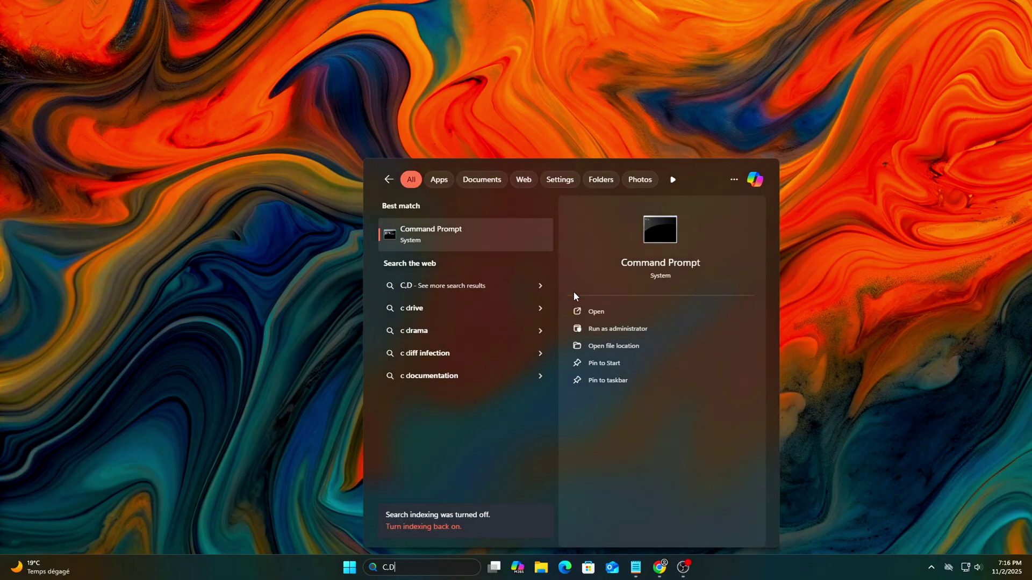
{"action": "left_click", "coordinate": [613, 328]}
{"action": "left_click_drag", "start_coordinate": [460, 133], "coordinate": [591, 164]}
{"action": "right_click", "coordinate": [544, 208]}
{"action": "key", "text": "Return"}
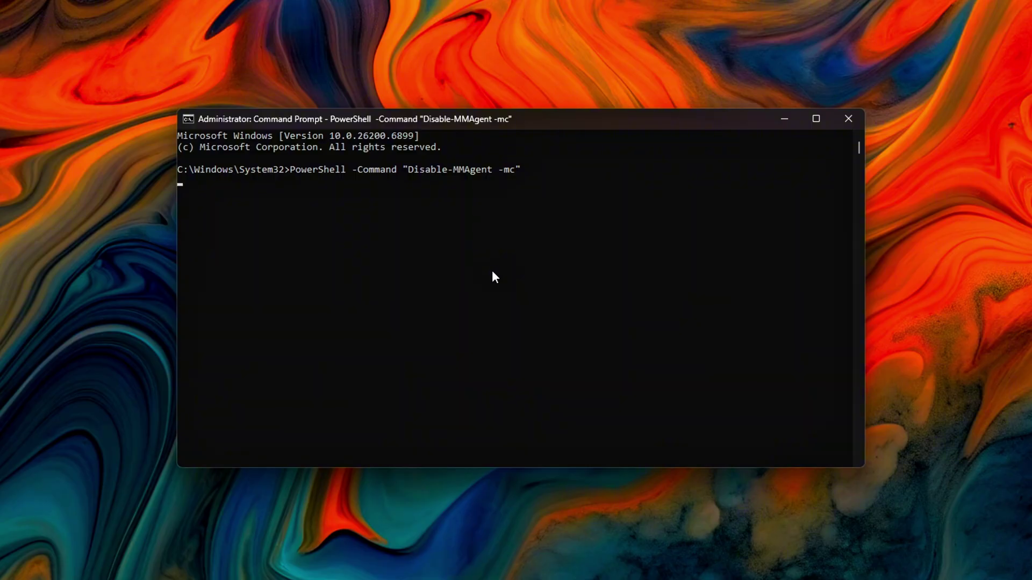
Stop SysMain by running the copied command net stop sysmain
{"action": "right_click", "coordinate": [569, 282]}
{"action": "key", "text": "Return"}
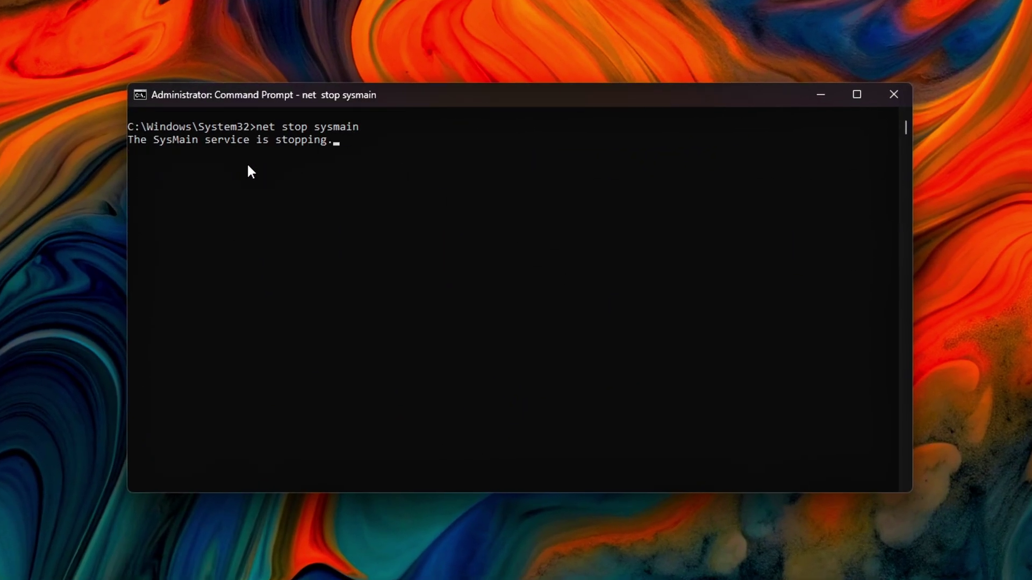
{"action": "left_click_drag", "start_coordinate": [323, 148], "coordinate": [213, 139]}
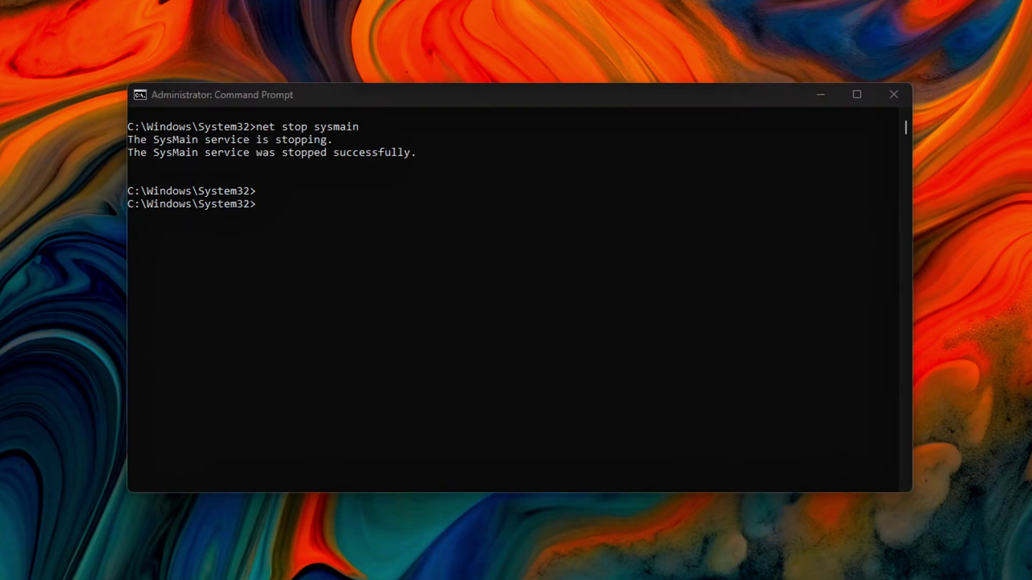
Restart SysMain by running net start sysmain, leaving no output text selected
{"action": "type", "text": "net start sysmain"}
{"action": "key", "text": "Return"}
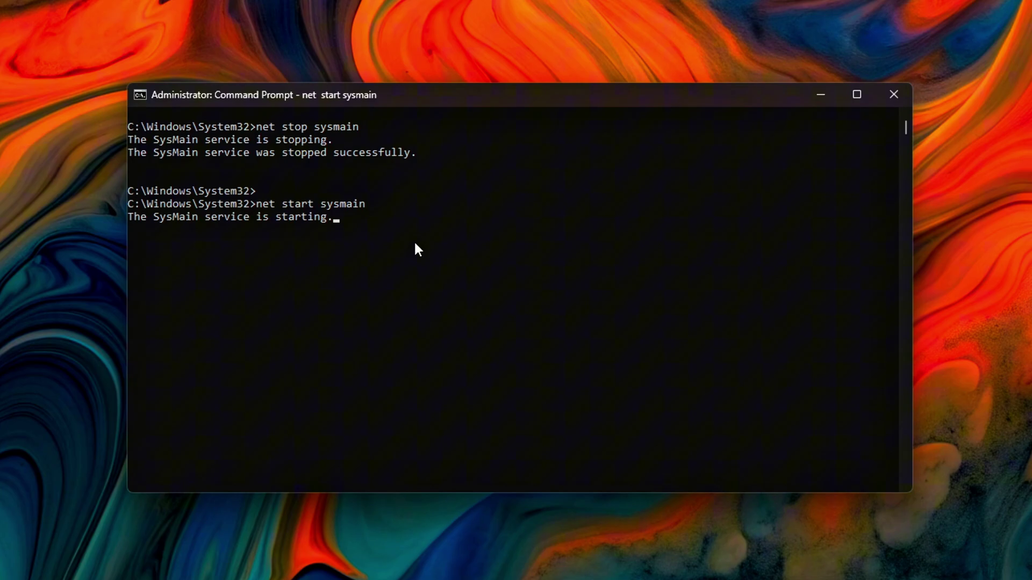
{"action": "key", "text": "Return"}
{"action": "key", "text": "Return"}
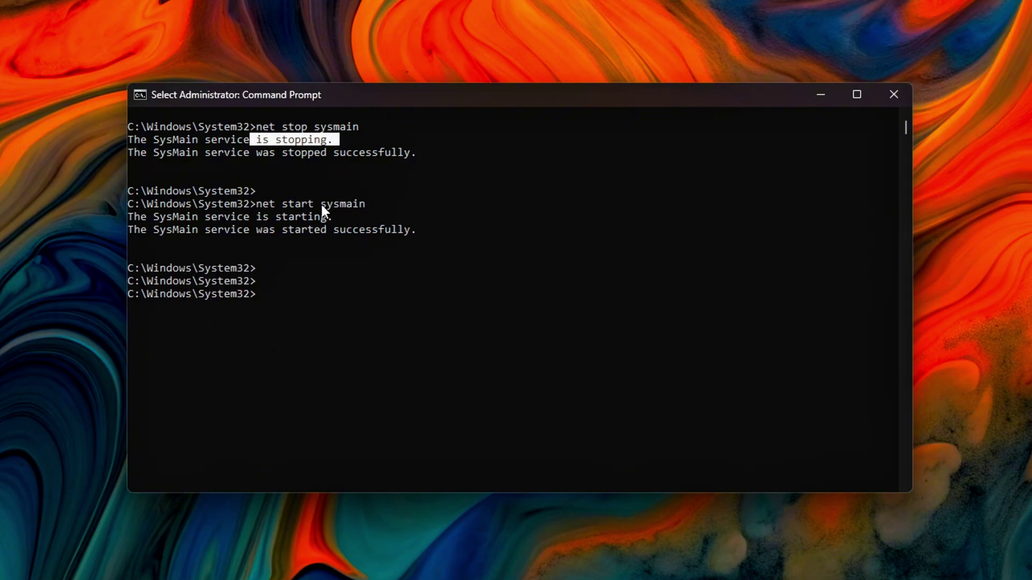
{"action": "key", "text": "Escape"}
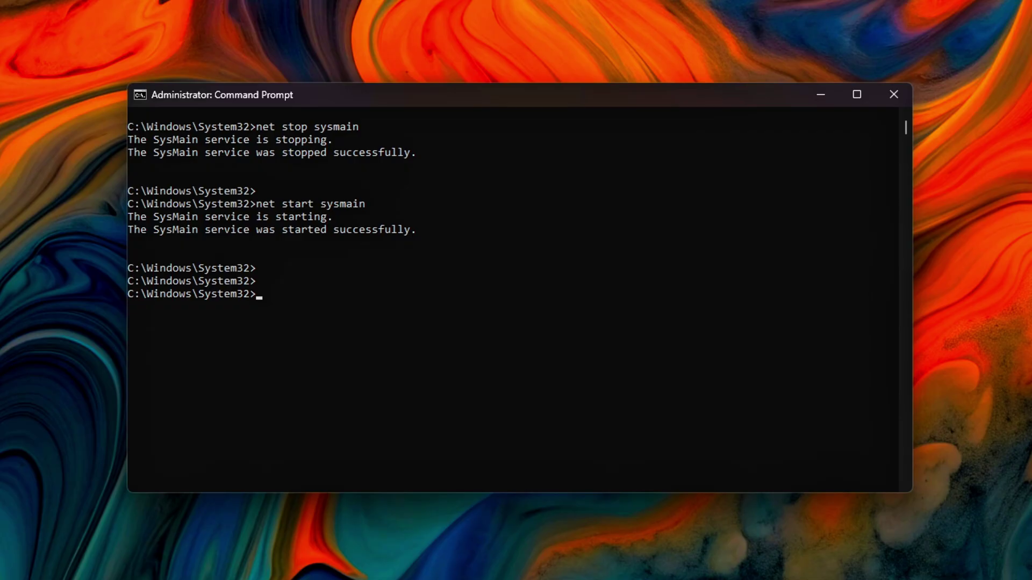
Re-enable memory compression by running PowerShell -Command "Enable-MMAgent -mc" from the clipboard history
{"action": "key", "text": "super"}
{"action": "left_click", "coordinate": [428, 339]}
{"action": "right_click", "coordinate": [428, 319]}
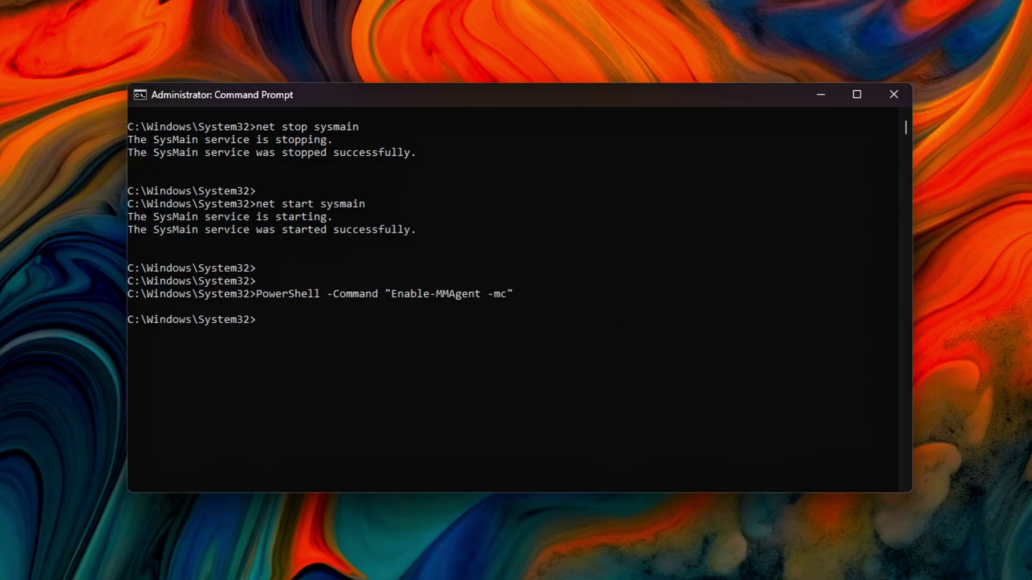
Run PowerShell -Command "Get-MMAgent" and highlight the MemoryCompression line to check its status
{"action": "key", "text": "super"}
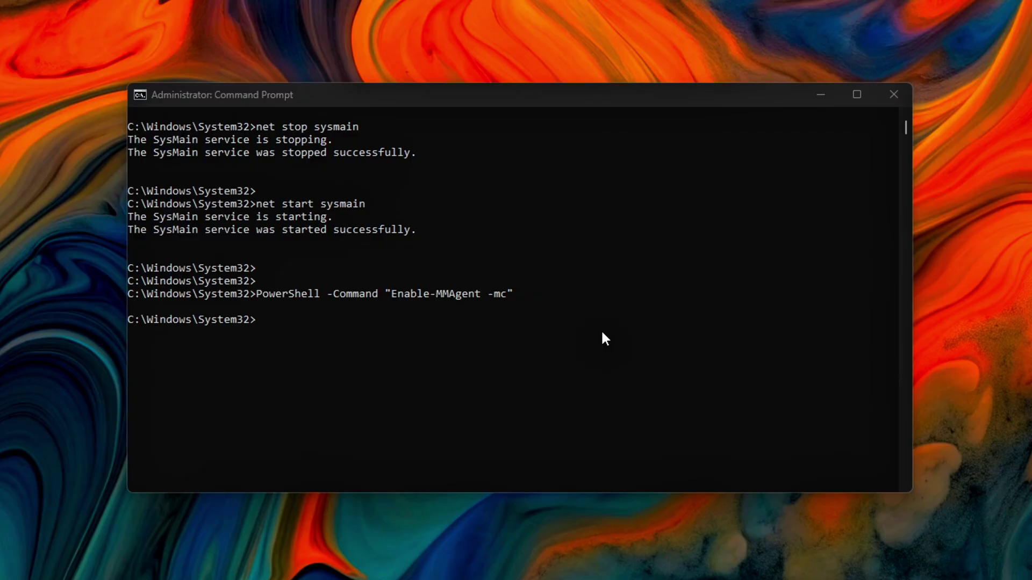
{"action": "key", "text": "Return"}
{"action": "type", "text": "PowerShell -Command \"Get-MMAgent\""}
{"action": "key", "text": "Return"}
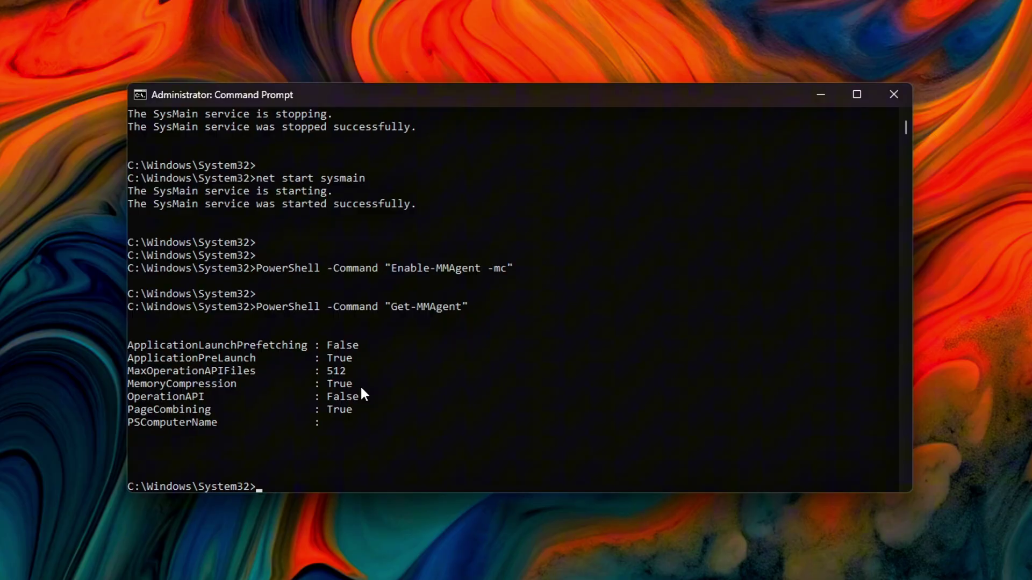
{"action": "left_click_drag", "start_coordinate": [360, 385], "coordinate": [131, 387]}
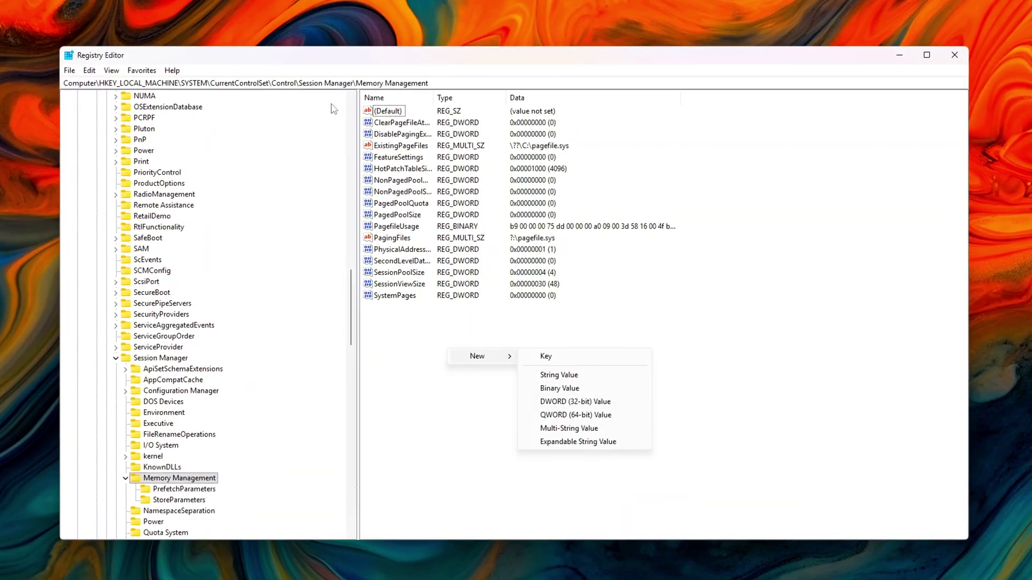
In Registry Editor, set DisablePagingExecutive under Session Manager\Memory Management to 1
{"action": "double_click", "coordinate": [390, 135]}
{"action": "left_click_drag", "start_coordinate": [165, 109], "coordinate": [466, 212]}
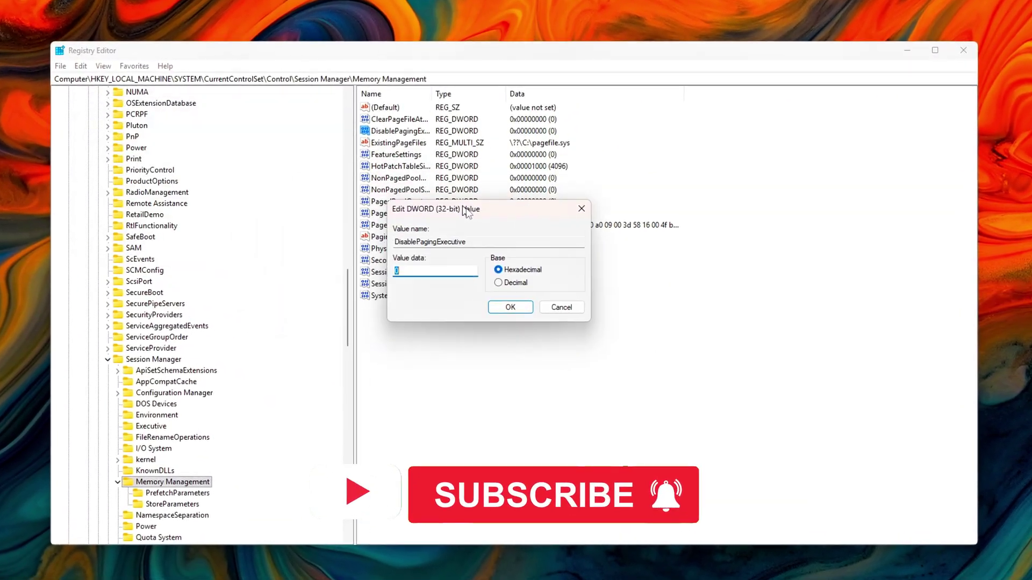
{"action": "key", "text": "Return"}
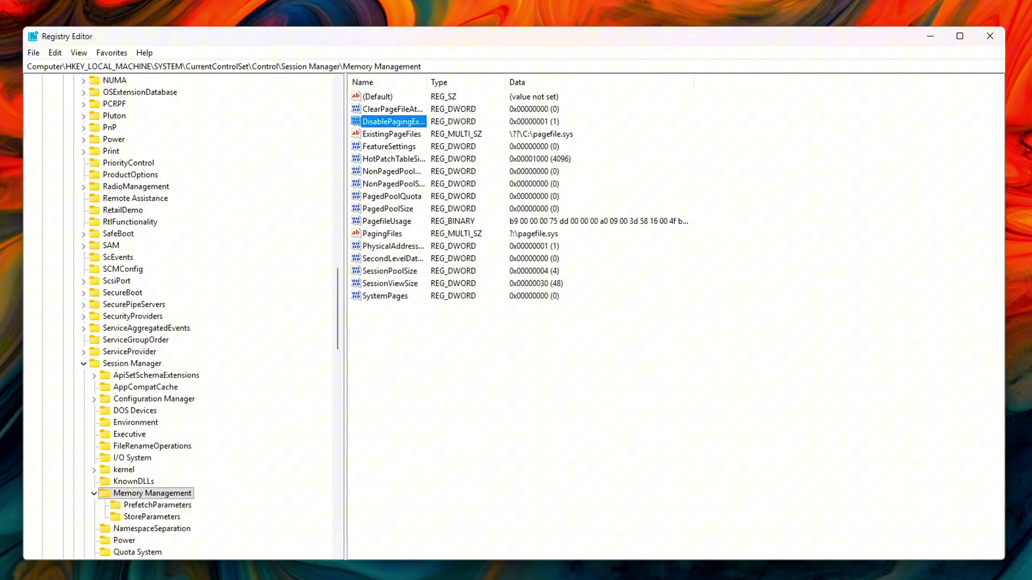
{"action": "right_click", "coordinate": [433, 424]}
{"action": "mouse_move", "coordinate": [464, 429]}
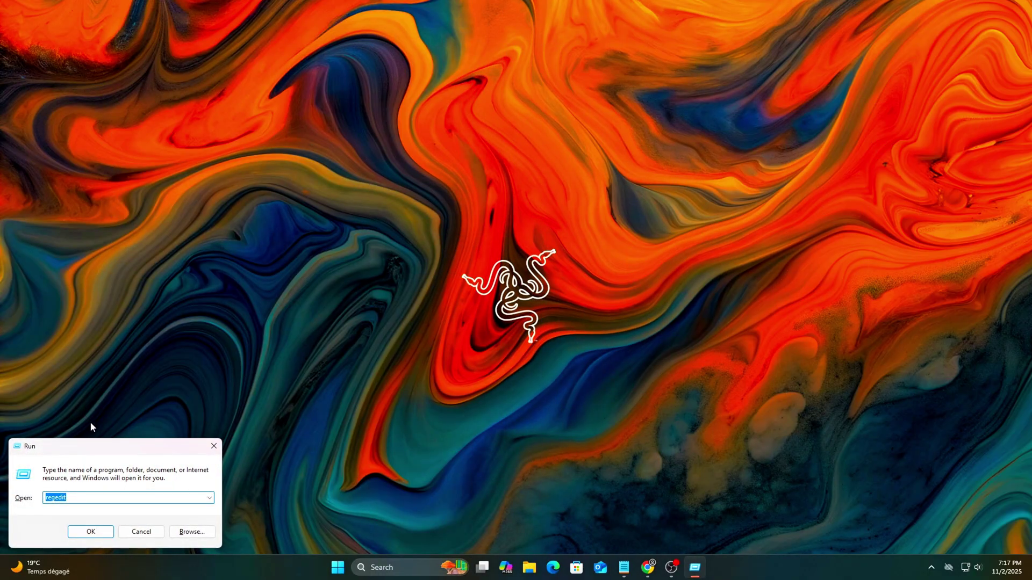
Open Registry Editor and go to HKEY_LOCAL_MACHINE\SYSTEM\CurrentControlSet\Control\Session Manager\Memory Management
{"action": "left_click_drag", "start_coordinate": [143, 447], "coordinate": [525, 215]}
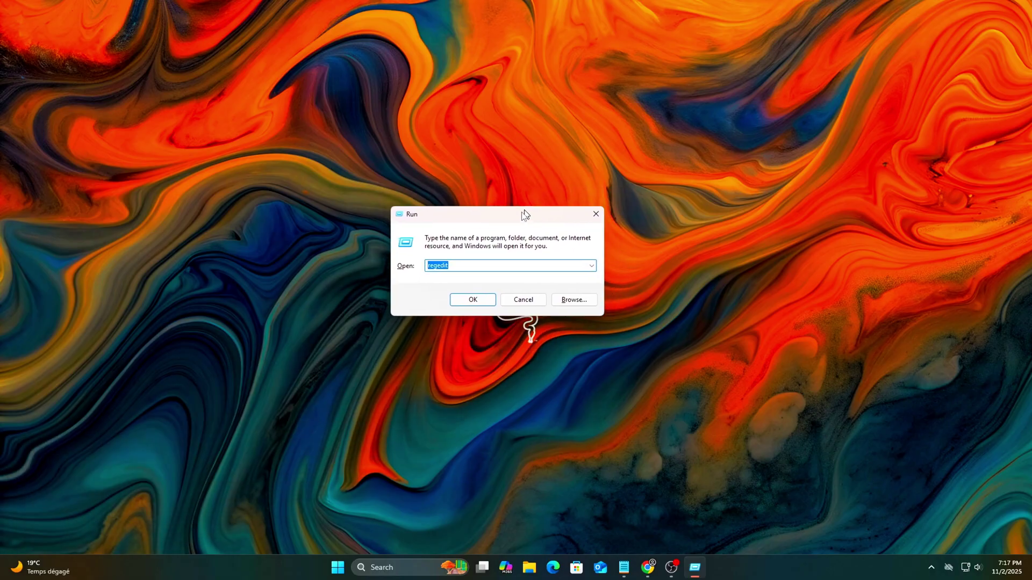
{"action": "left_click", "coordinate": [463, 302]}
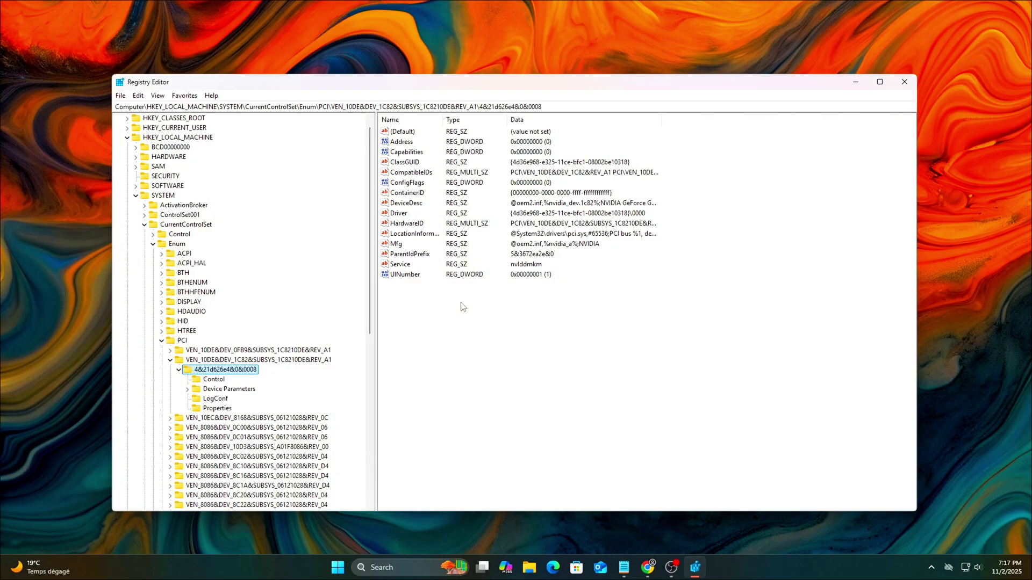
{"action": "key", "text": "alt+Tab"}
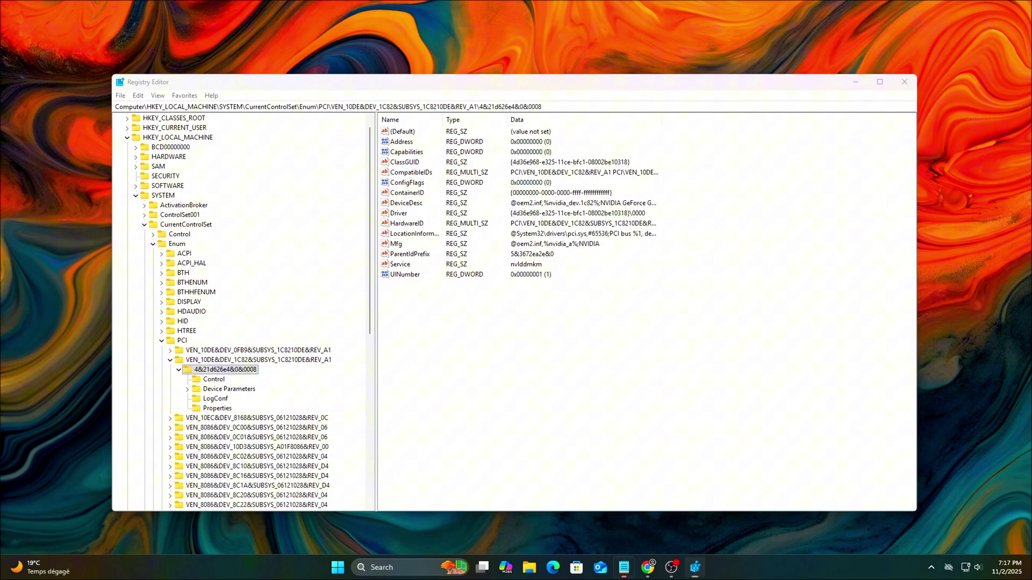
{"action": "left_click", "coordinate": [546, 107]}
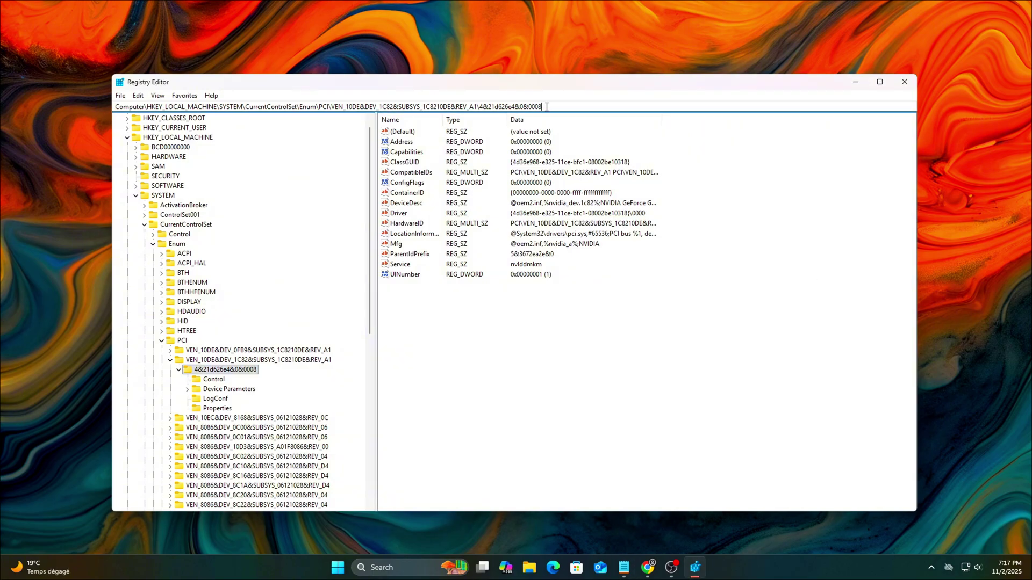
{"action": "type", "text": "HKEY_LOCAL_MACHINE\\SYSTEM\\CurrentControlSet\\Control\\Session Manager\\Memory Management"}
{"action": "key", "text": "Return"}
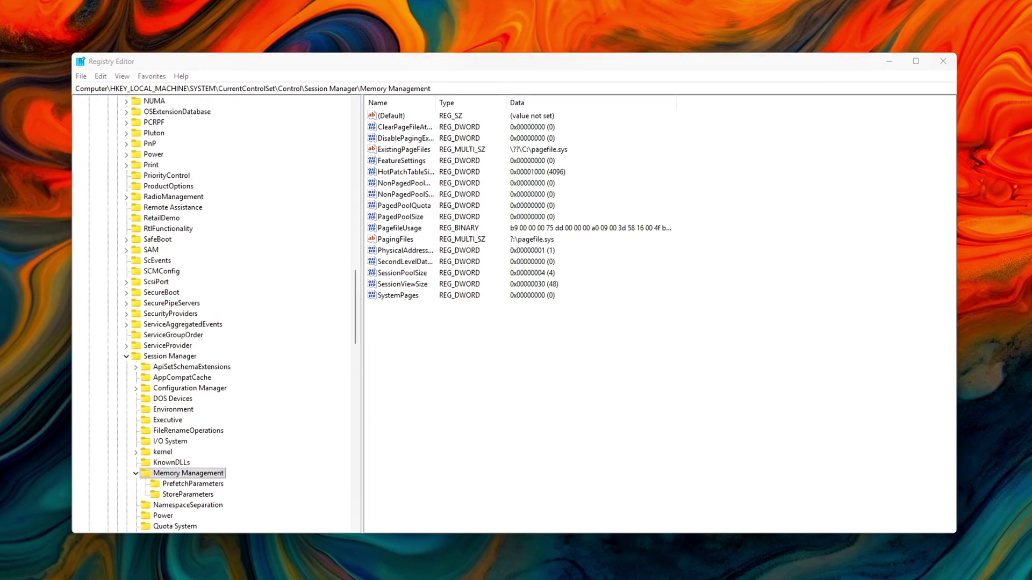
Set the DisablePagingExecutive value in the Memory Management key to 1
{"action": "right_click", "coordinate": [458, 348]}
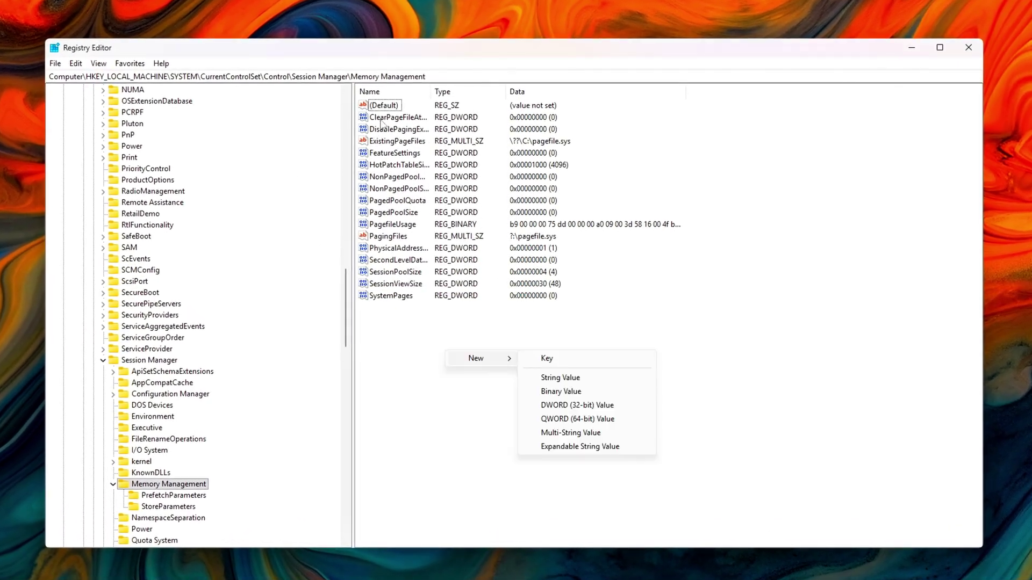
{"action": "double_click", "coordinate": [400, 133]}
{"action": "left_click_drag", "start_coordinate": [155, 111], "coordinate": [487, 220]}
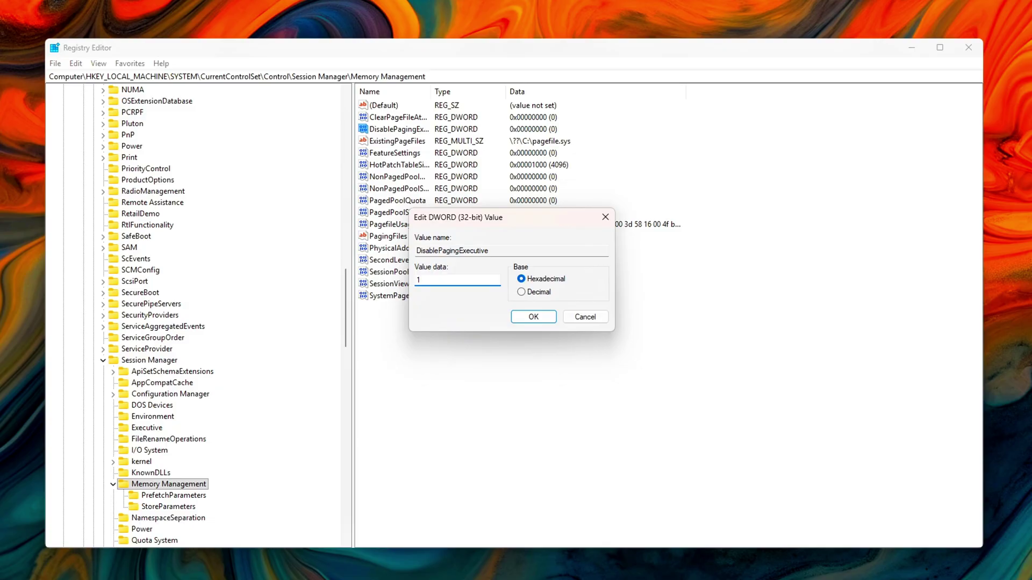
{"action": "type", "text": "1"}
{"action": "key", "text": "Return"}
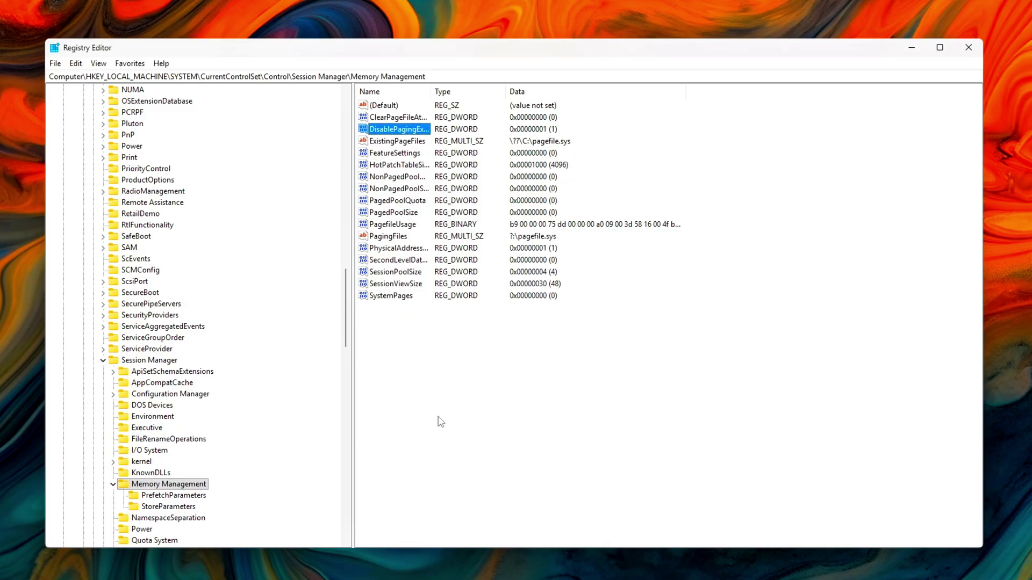
Create a DWORD (32-bit) value named LargeSystemCache in the Memory Management key and set it to 0
{"action": "right_click", "coordinate": [440, 418]}
{"action": "mouse_move", "coordinate": [469, 424]}
{"action": "left_click", "coordinate": [563, 473]}
{"action": "type", "text": "LargeSystemCache"}
{"action": "key", "text": "Return"}
{"action": "key", "text": "Return"}
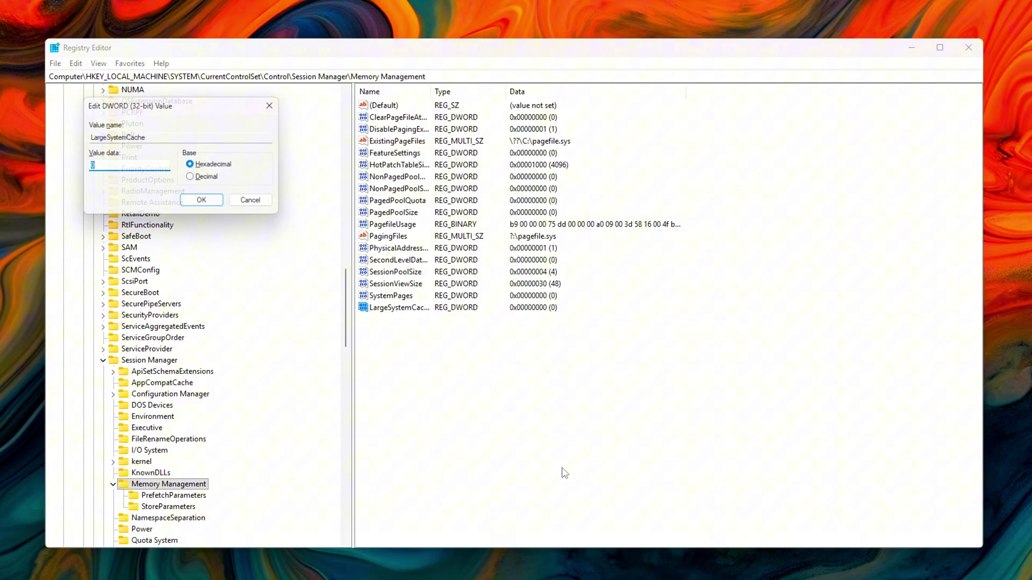
{"action": "left_click_drag", "start_coordinate": [159, 105], "coordinate": [522, 265]}
{"action": "type", "text": "000"}
{"action": "left_click", "coordinate": [559, 363]}
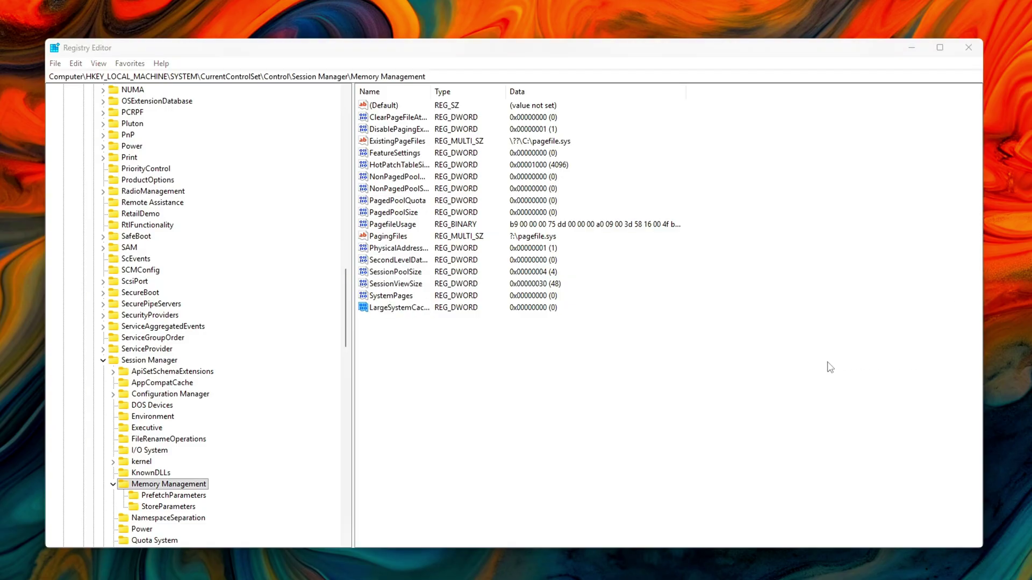
{"action": "left_click", "coordinate": [508, 319]}
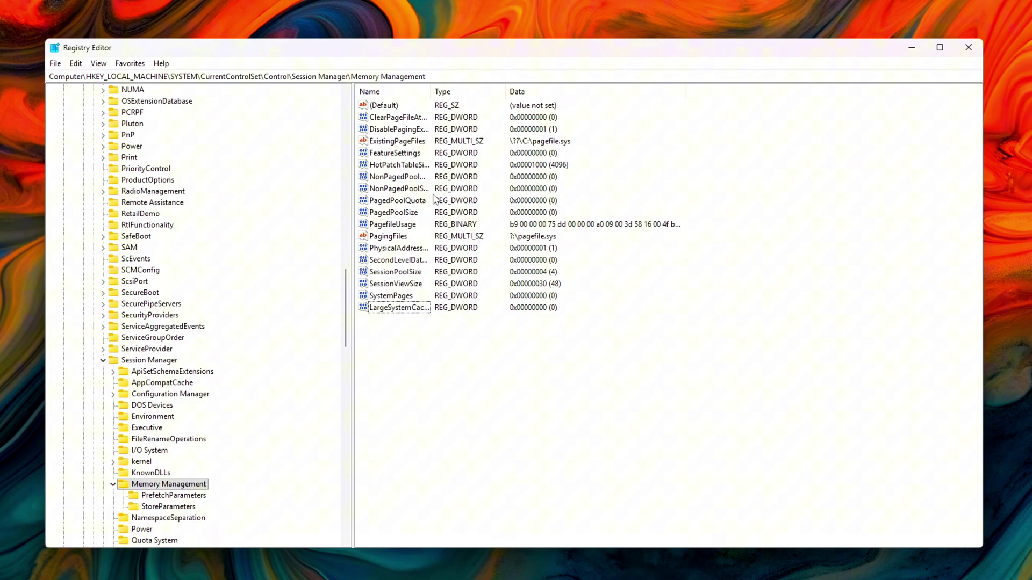
Set the SecondLevelDataCache value in the Memory Management key to hexadecimal 512
{"action": "double_click", "coordinate": [398, 260]}
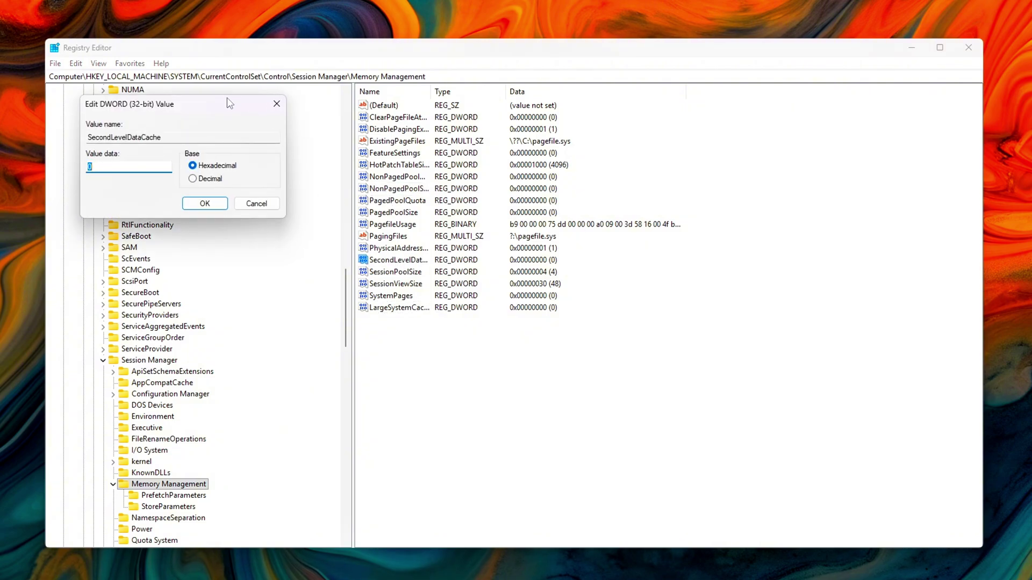
{"action": "left_click_drag", "start_coordinate": [228, 99], "coordinate": [625, 219]}
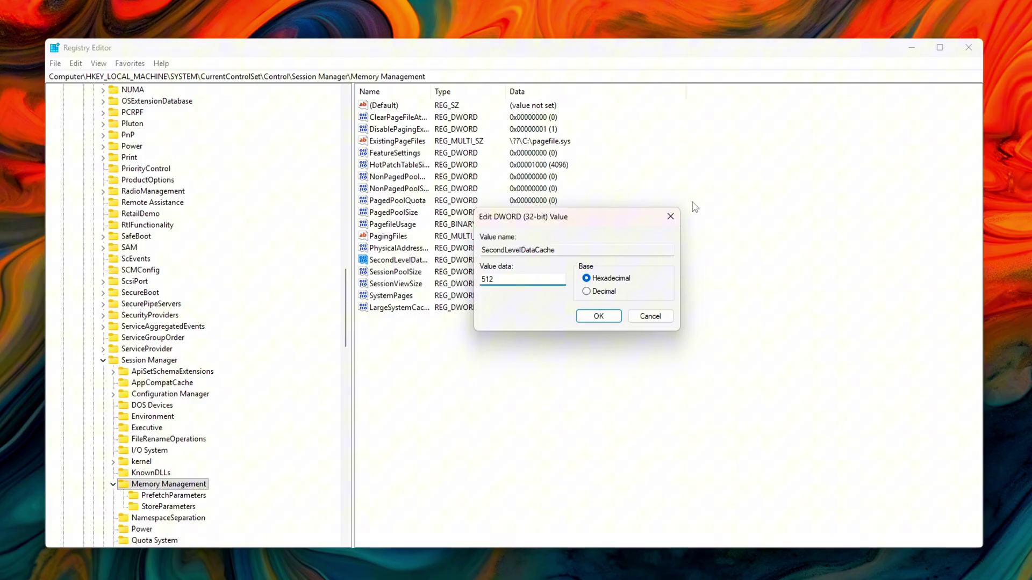
{"action": "left_click", "coordinate": [599, 317]}
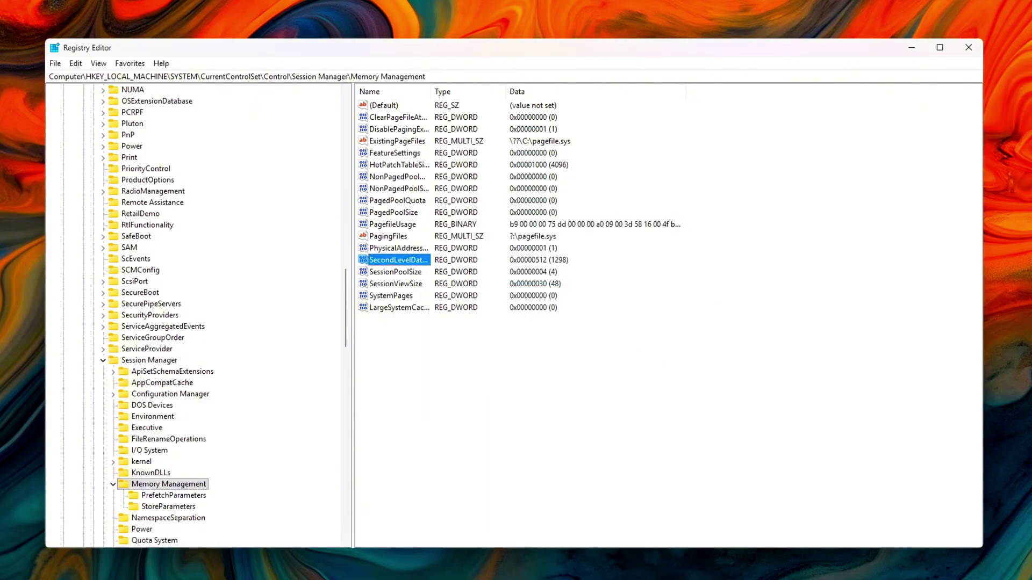
Set the NonPagedPoolQuota value in the Memory Management key to hexadecimal ffffff
{"action": "double_click", "coordinate": [397, 177]}
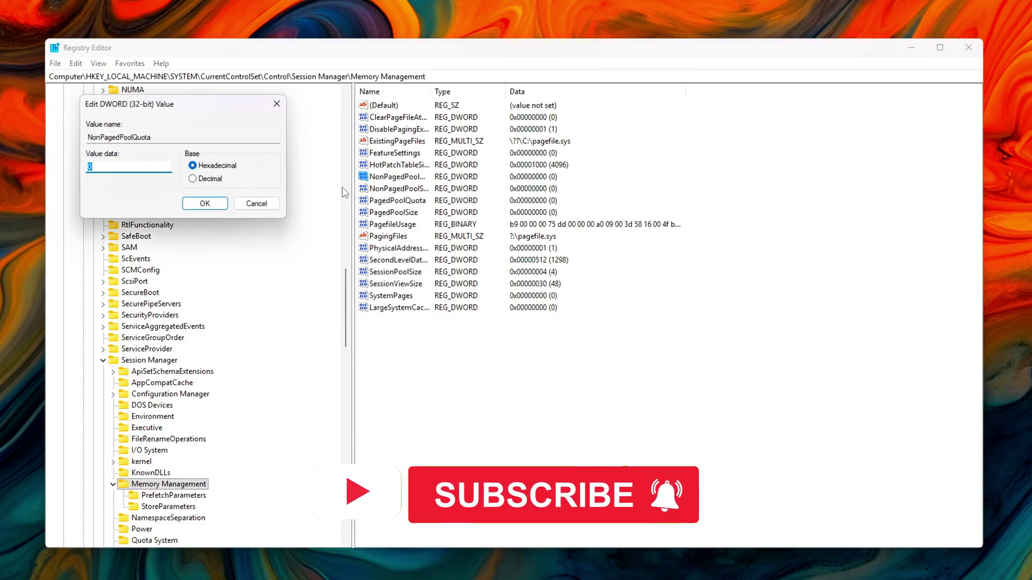
{"action": "left_click", "coordinate": [494, 266]}
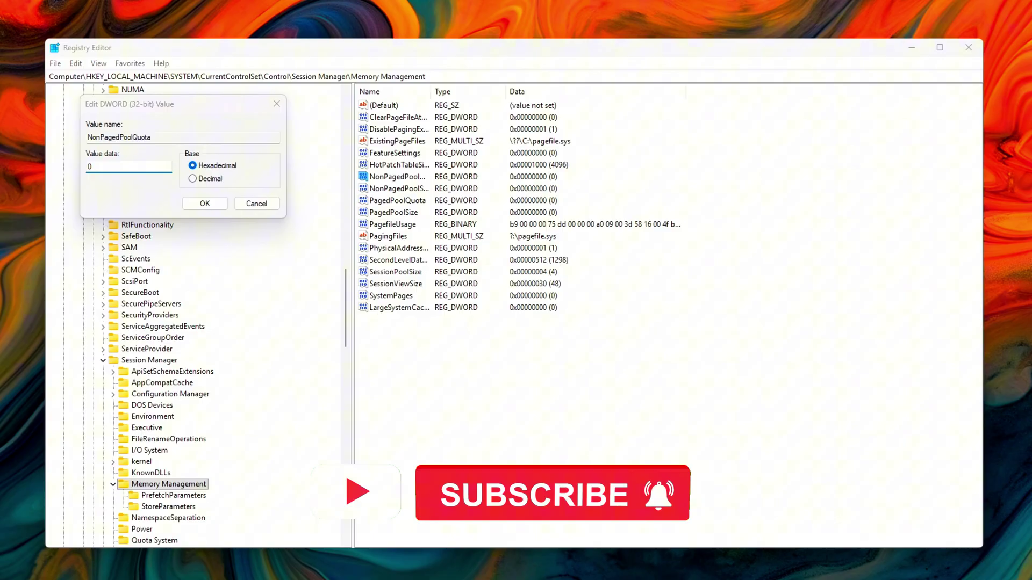
{"action": "left_click", "coordinate": [162, 183]}
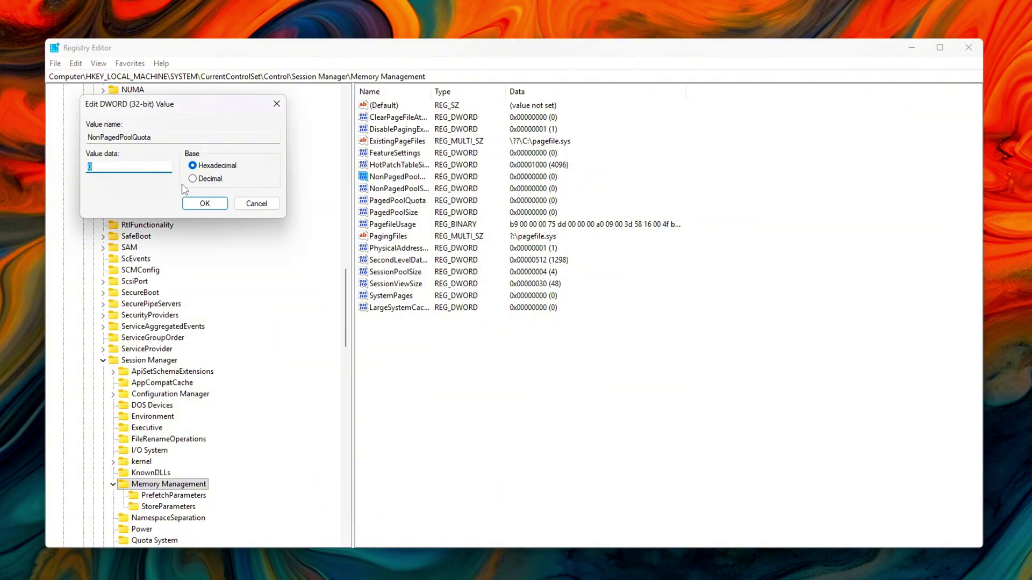
{"action": "type", "text": "0xFFFFFF"}
{"action": "left_click_drag", "start_coordinate": [198, 106], "coordinate": [543, 267]}
{"action": "left_click", "coordinate": [552, 366]}
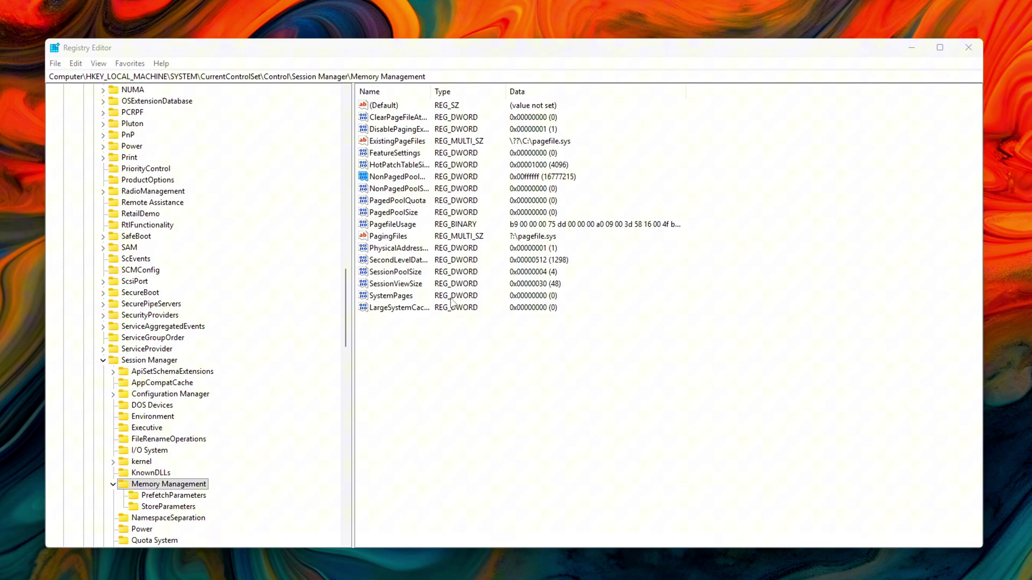
Replace the PagingFiles multi-string data with C:\pagefile.sys 2048 2048
{"action": "double_click", "coordinate": [387, 237]}
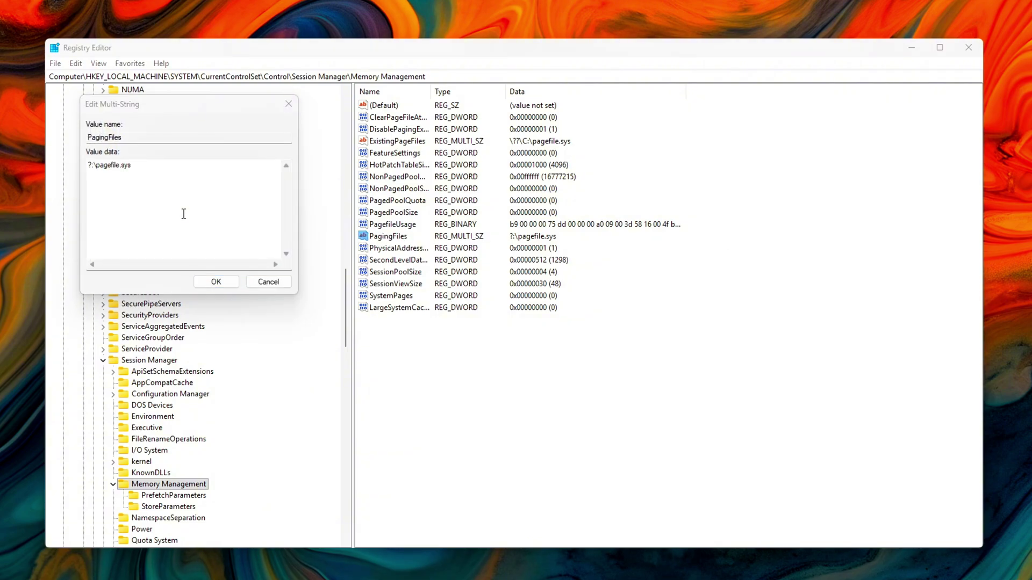
{"action": "left_click", "coordinate": [183, 183]}
{"action": "left_click_drag", "start_coordinate": [179, 107], "coordinate": [248, 119]}
{"action": "left_click_drag", "start_coordinate": [247, 119], "coordinate": [506, 157]}
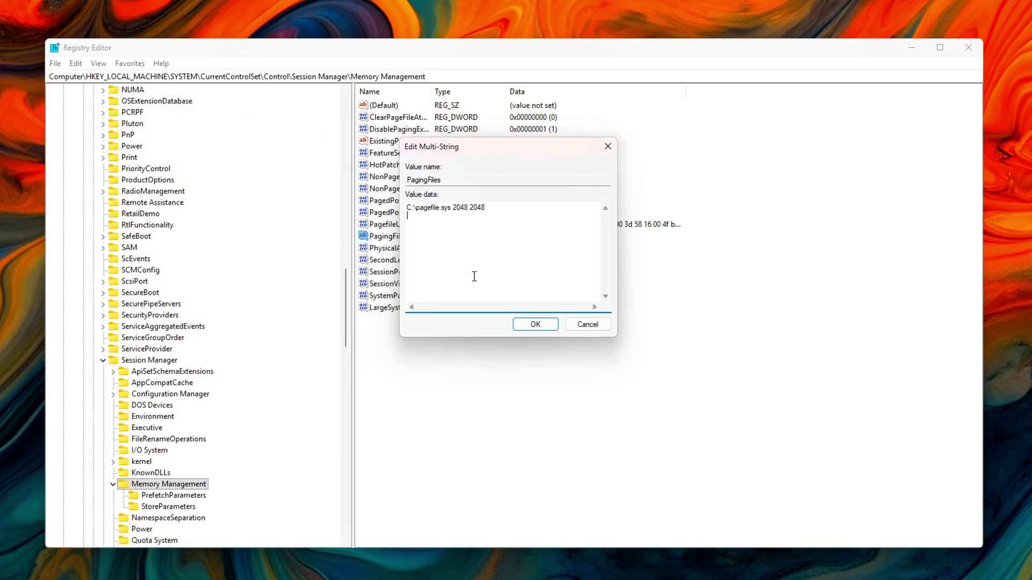
{"action": "left_click", "coordinate": [535, 325]}
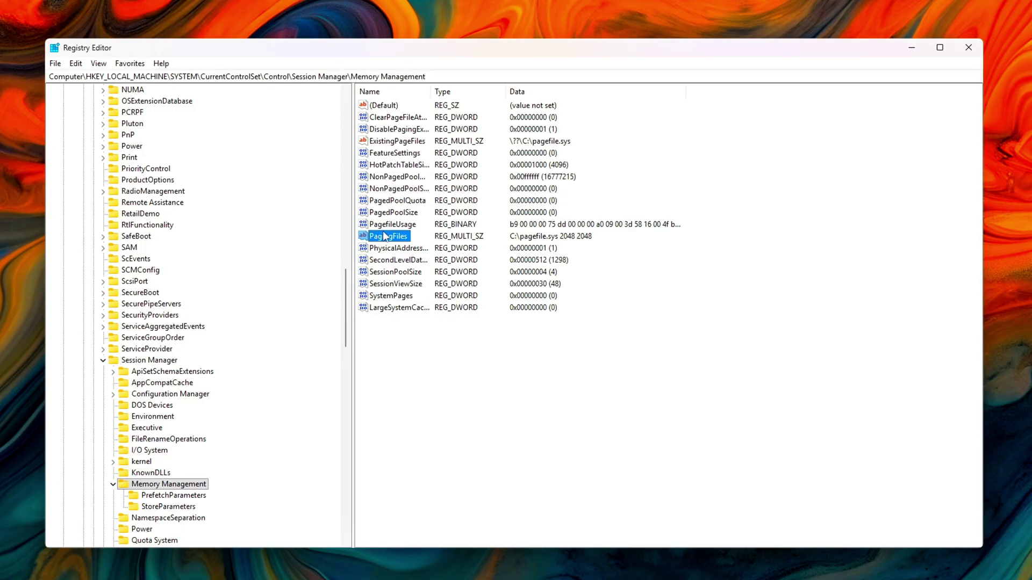
{"action": "left_click", "coordinate": [445, 345]}
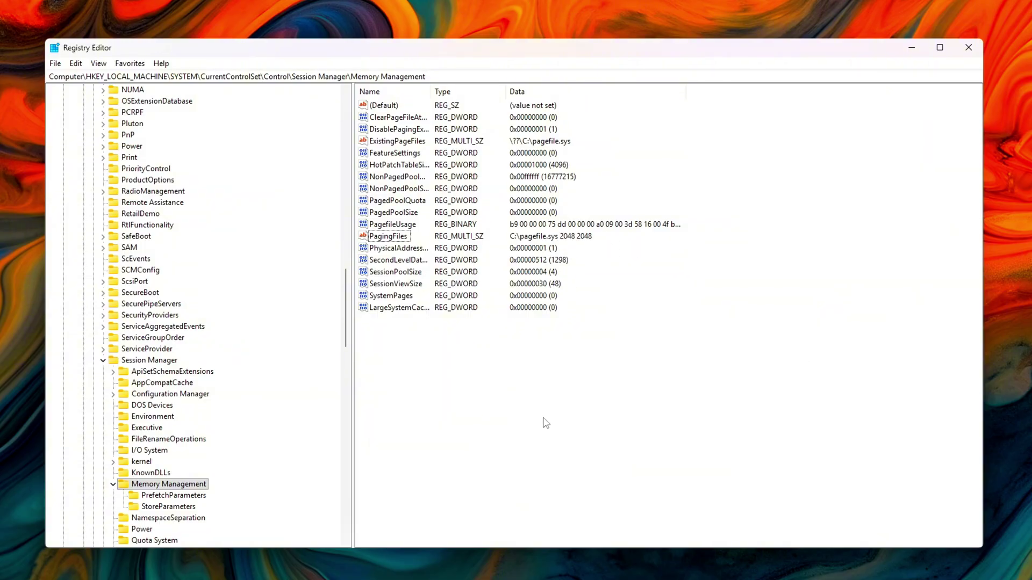
{"action": "left_click_drag", "start_coordinate": [508, 445], "coordinate": [555, 333]}
{"action": "left_click_drag", "start_coordinate": [485, 411], "coordinate": [479, 488]}
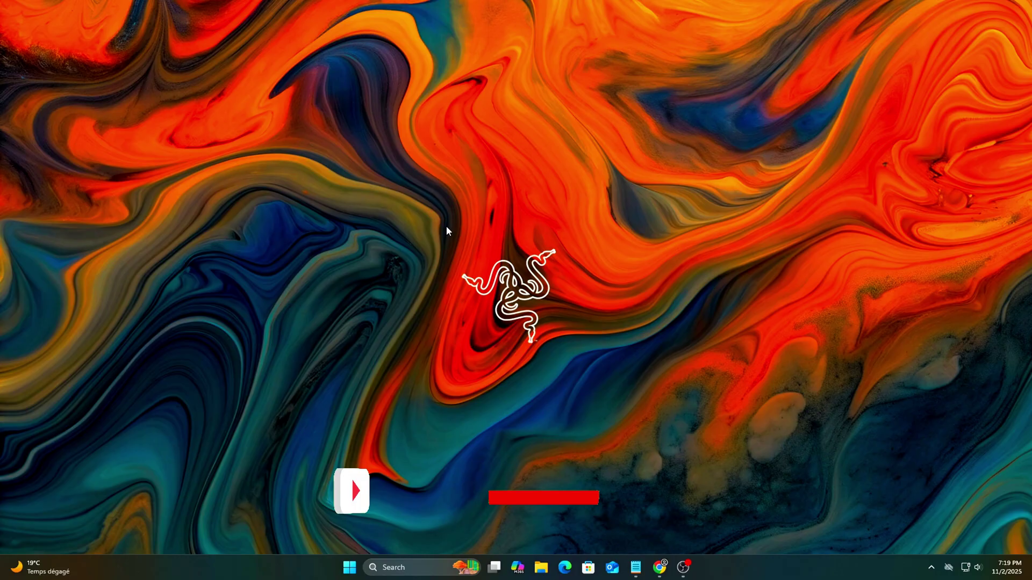
Open Command Prompt as administrator, leaving an empty prompt with no text selected
{"action": "key", "text": "super"}
{"action": "type", "text": "cmd"}
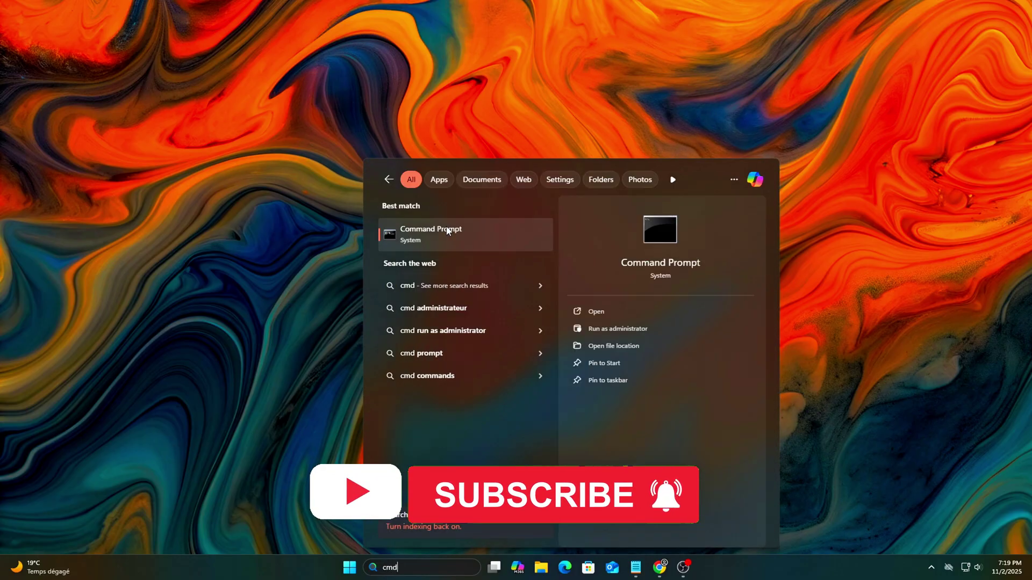
{"action": "left_click", "coordinate": [595, 326]}
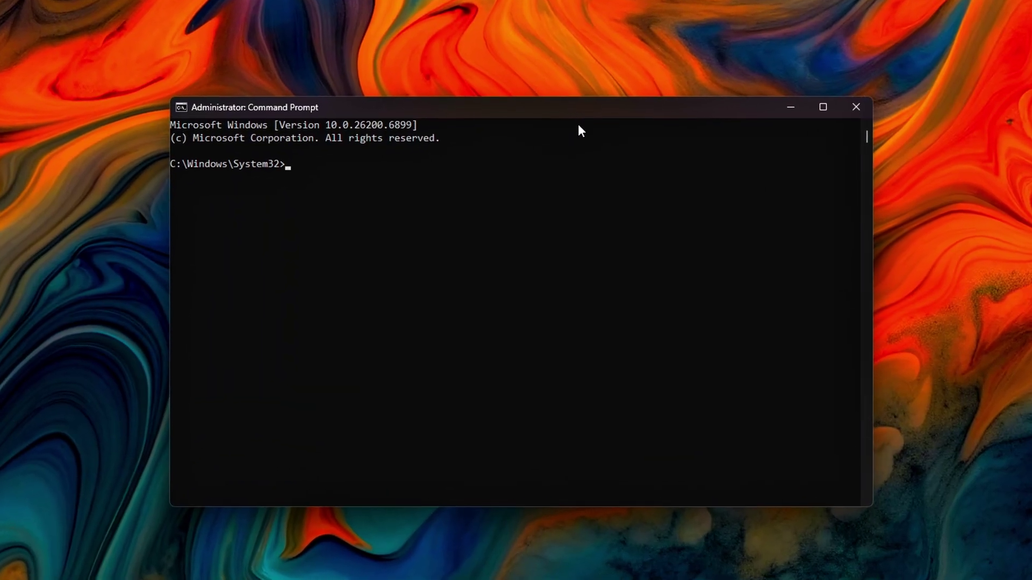
{"action": "left_click", "coordinate": [593, 119]}
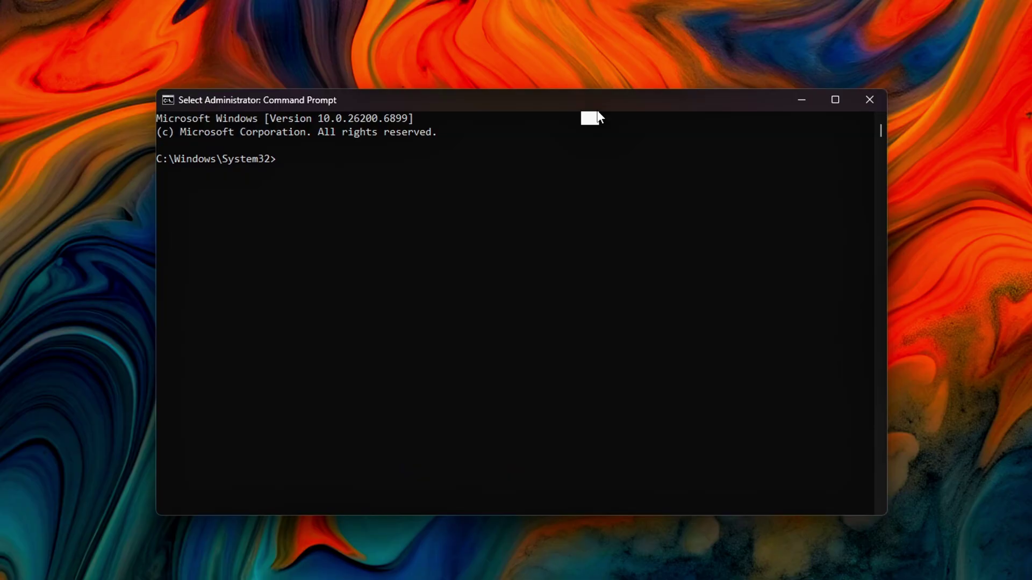
{"action": "key", "text": "Escape"}
{"action": "key", "text": "Return"}
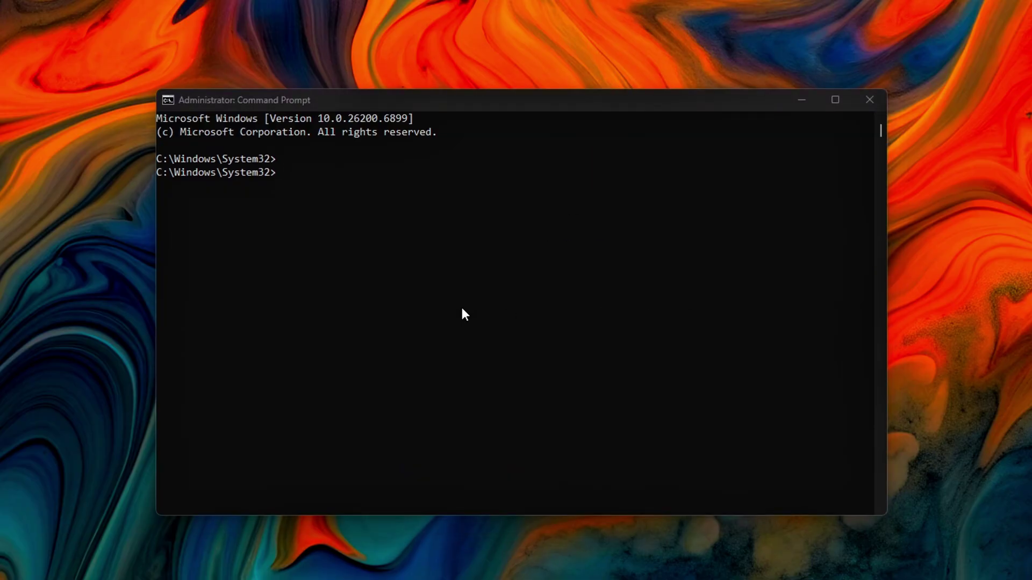
Run REG ADD "HKLM\SYSTEM\CurrentControlSet\Control\Session Manager\Memory Management\PrefetchParameters" /v EnableSuperfetch /t REG_DWORD /d 0 /f
{"action": "right_click", "coordinate": [425, 299]}
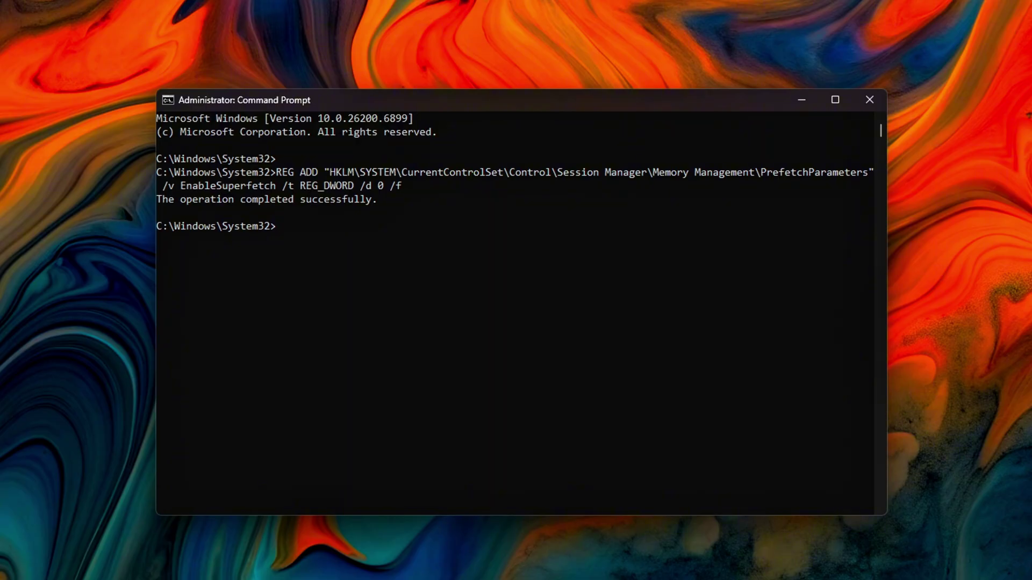
{"action": "right_click", "coordinate": [571, 265]}
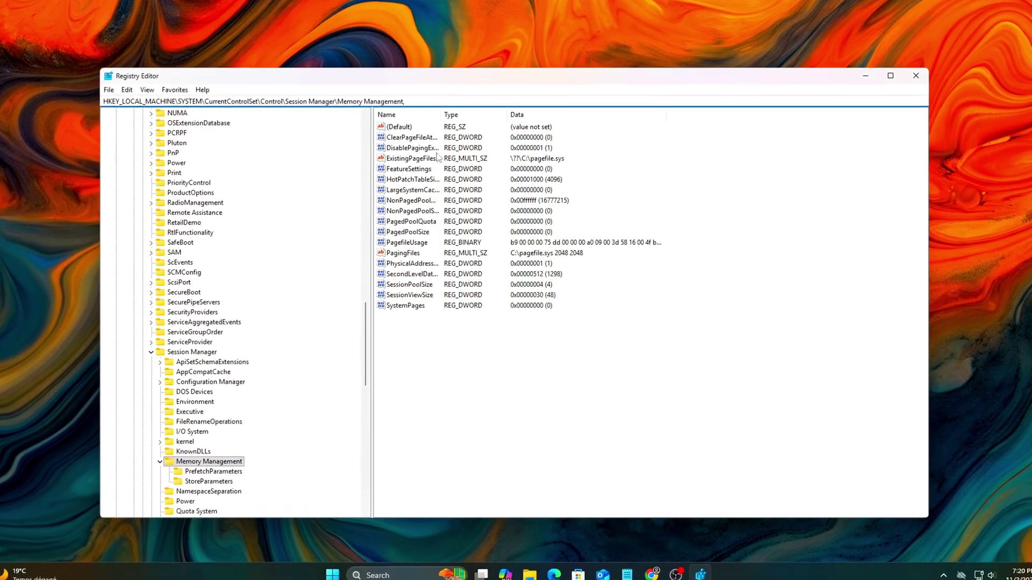
In Registry Editor, go to Session Manager\Memory Management, open the ExistingPageFiles value and accept its existing data
{"action": "key", "text": "Return"}
{"action": "left_click_drag", "start_coordinate": [501, 339], "coordinate": [476, 349]}
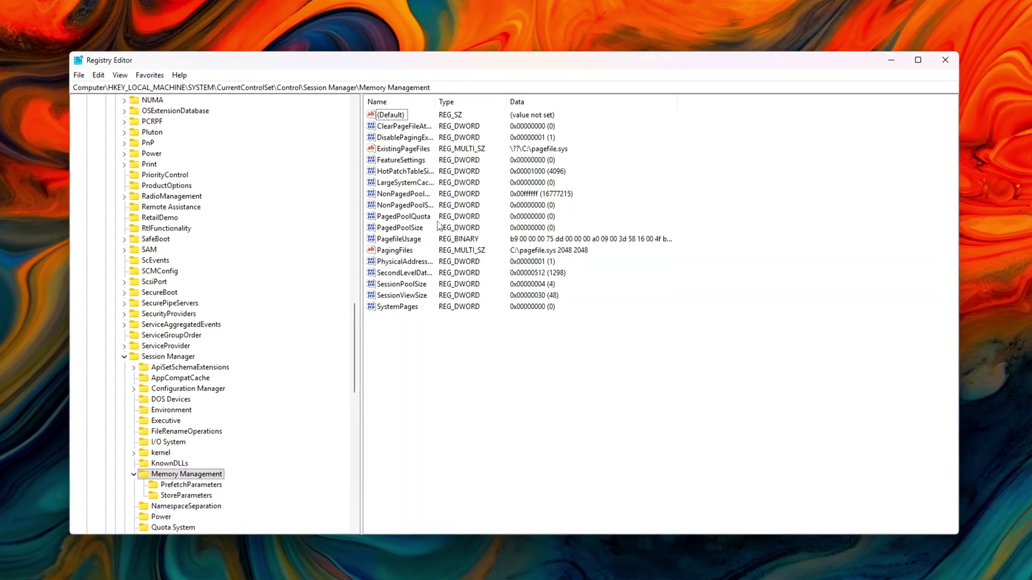
{"action": "left_click", "coordinate": [394, 150]}
{"action": "double_click", "coordinate": [391, 150]}
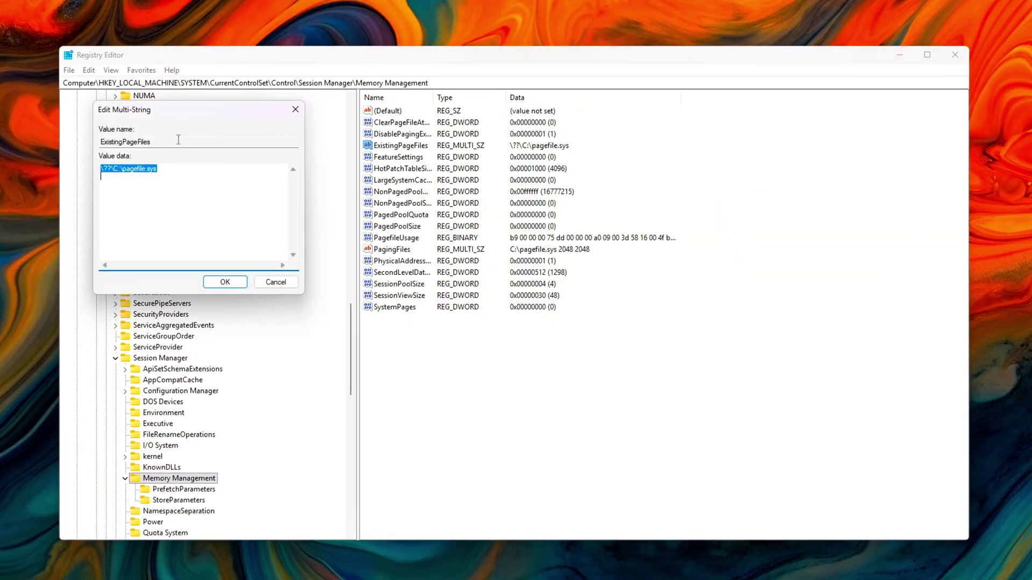
{"action": "left_click_drag", "start_coordinate": [184, 114], "coordinate": [557, 254]}
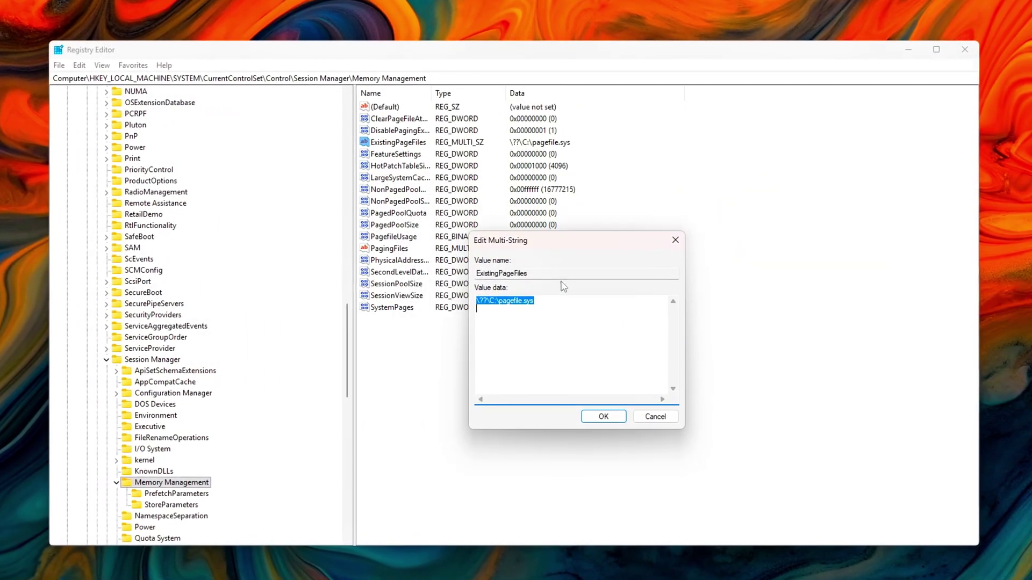
{"action": "left_click", "coordinate": [576, 330]}
{"action": "left_click", "coordinate": [605, 419]}
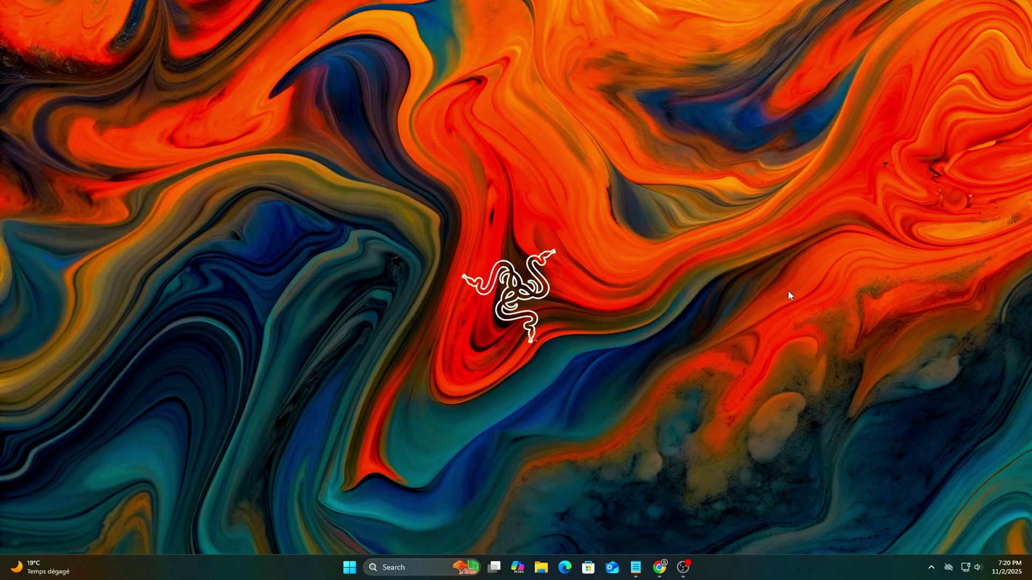
Launch Registry Editor again from the Run dialog and load the Session Manager\Memory Management key
{"action": "key", "text": "super+r"}
{"action": "left_click_drag", "start_coordinate": [107, 444], "coordinate": [545, 206]}
{"action": "left_click_drag", "start_coordinate": [530, 262], "coordinate": [477, 274]}
{"action": "left_click", "coordinate": [512, 292]}
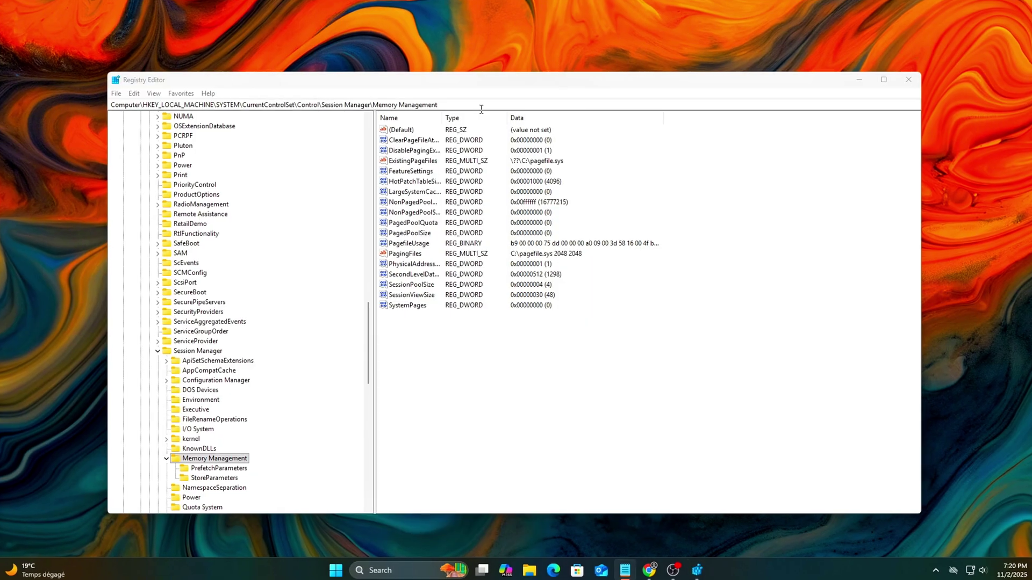
{"action": "left_click", "coordinate": [480, 105]}
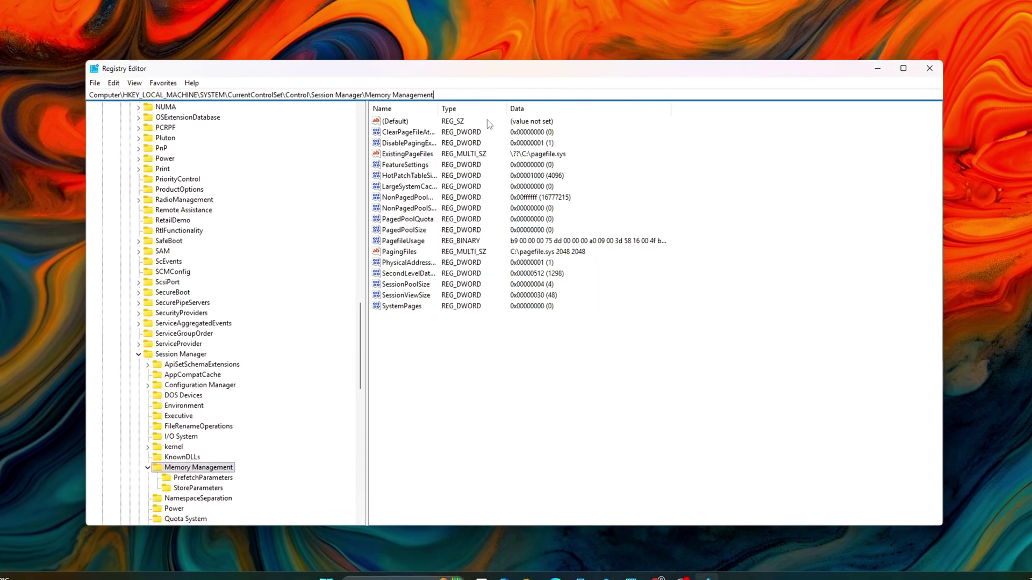
{"action": "type", "text": "HKEY_LOCAL_MACHINE\\SYSTEM\\CurrentControlSet\\Control\\Session Manager\\Memory Management,"}
{"action": "key", "text": "Return"}
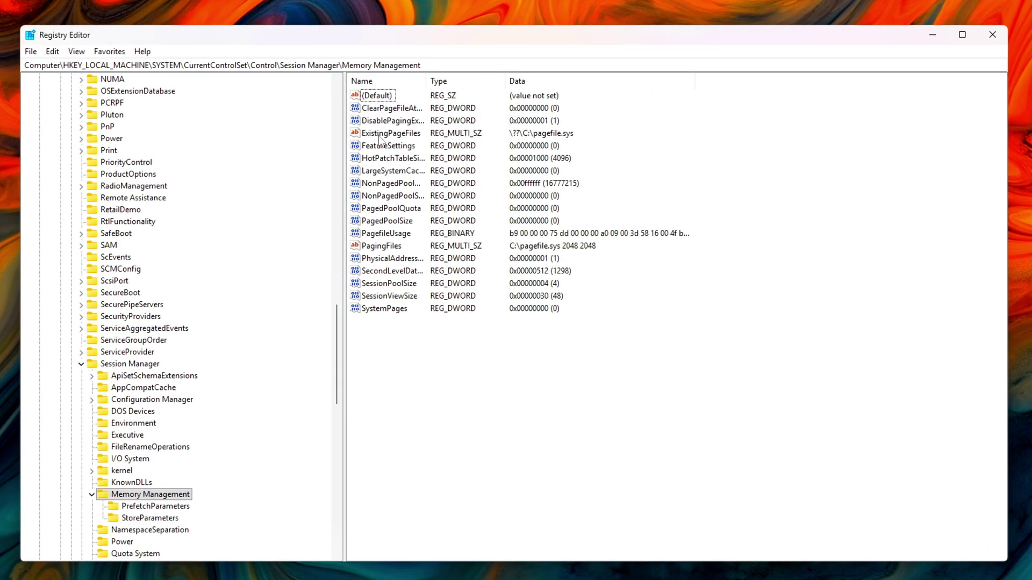
Inspect the data of the ExistingPageFiles value and accept it as it is
{"action": "double_click", "coordinate": [390, 148]}
{"action": "left_click_drag", "start_coordinate": [155, 108], "coordinate": [566, 249]}
{"action": "left_click", "coordinate": [551, 302]}
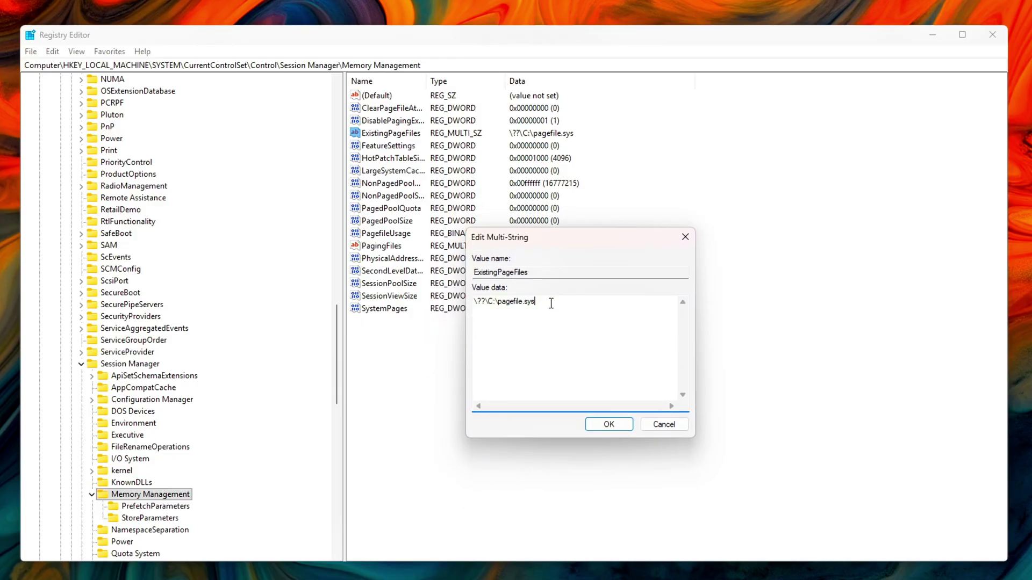
{"action": "left_click", "coordinate": [610, 424]}
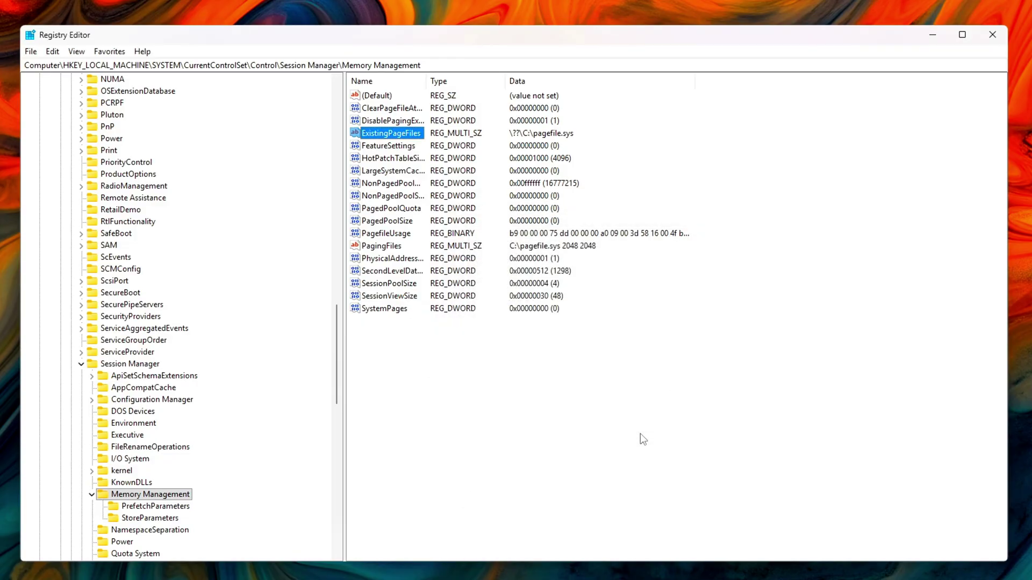
Open the ClearPageFileAtShutdown value for editing and move its dialog clear of the key tree
{"action": "left_click", "coordinate": [511, 394]}
{"action": "double_click", "coordinate": [398, 108]}
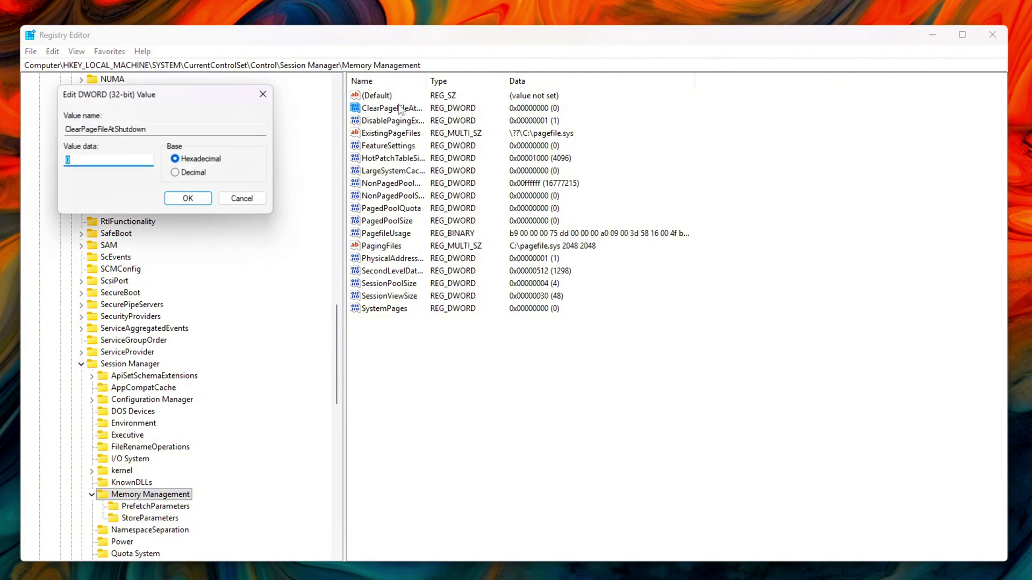
{"action": "left_click_drag", "start_coordinate": [188, 102], "coordinate": [599, 318]}
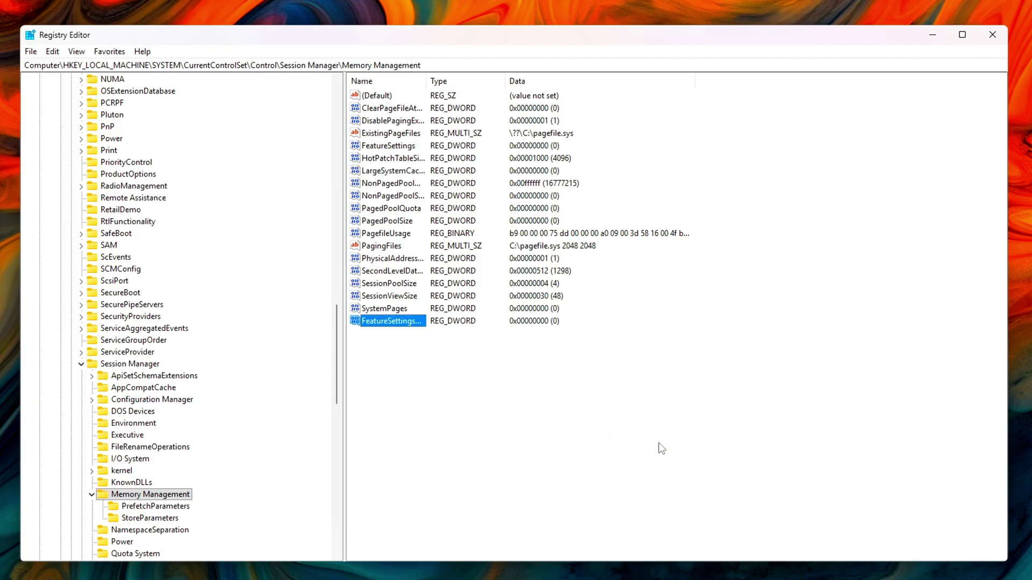
Open the newly added FeatureSettings DWORD at the end of the Memory Management list and place its data field ready for entry
{"action": "key", "text": "Return"}
{"action": "left_click_drag", "start_coordinate": [170, 102], "coordinate": [550, 288]}
{"action": "left_click", "coordinate": [511, 343]}
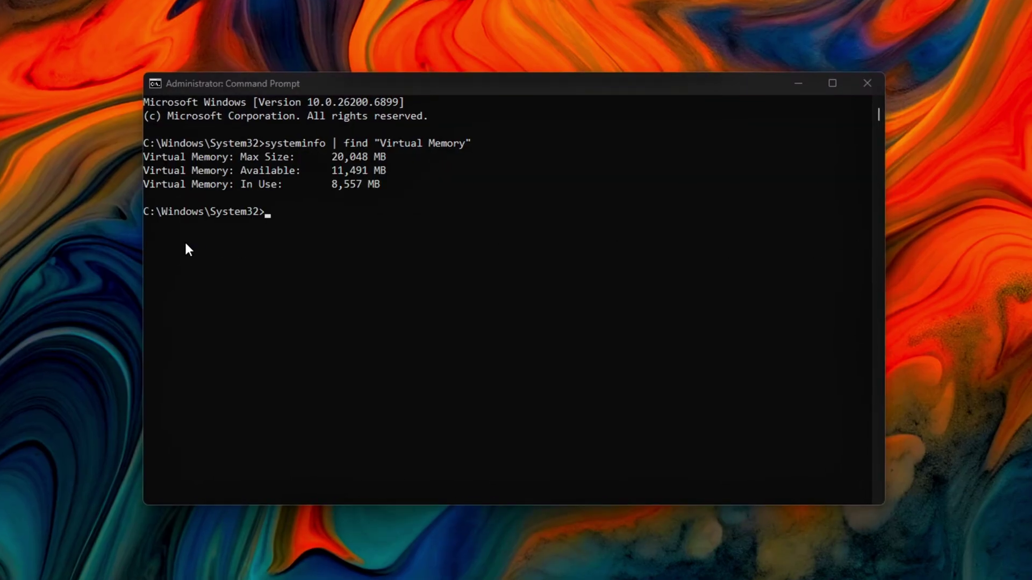
In Command Prompt, highlight the maximum and available virtual memory lines in the systeminfo output
{"action": "left_click_drag", "start_coordinate": [389, 208], "coordinate": [272, 189]}
{"action": "left_click_drag", "start_coordinate": [395, 159], "coordinate": [172, 165]}
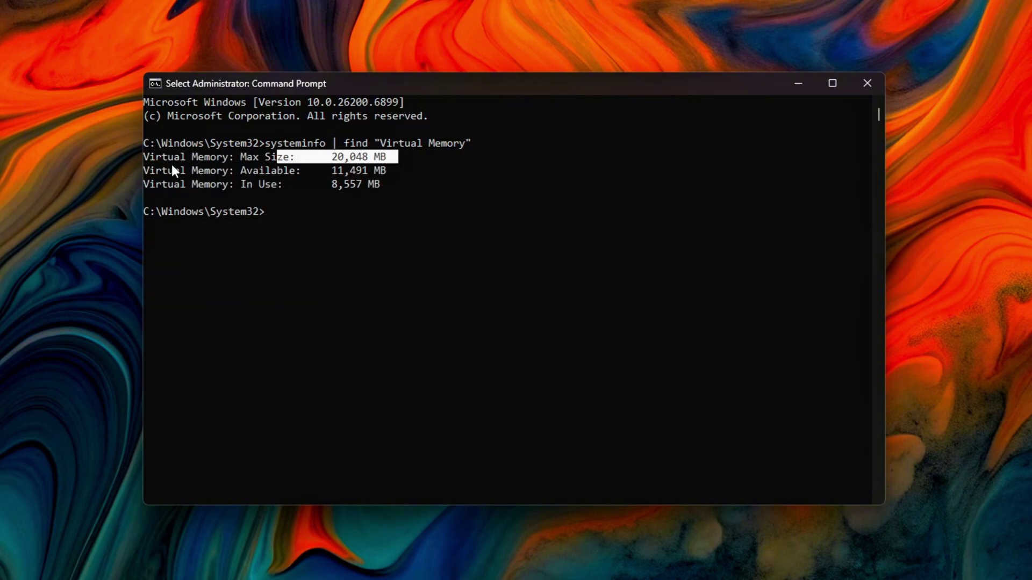
{"action": "left_click_drag", "start_coordinate": [102, 184], "coordinate": [101, 174]}
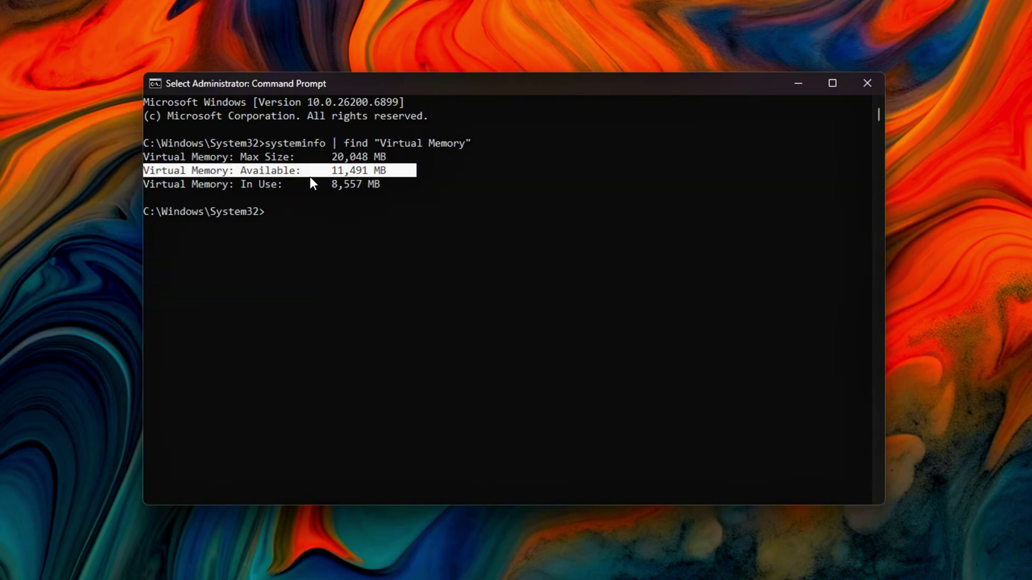
{"action": "left_click", "coordinate": [407, 157]}
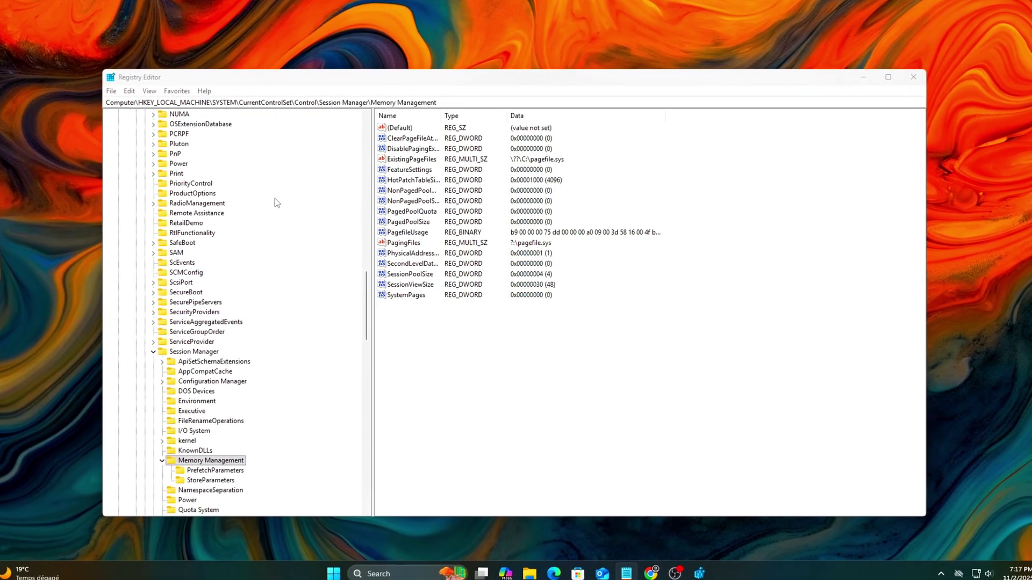
In Registry Editor, set the DisablePagingExecutive value under Memory Management to 1
{"action": "mouse_move", "coordinate": [484, 351]}
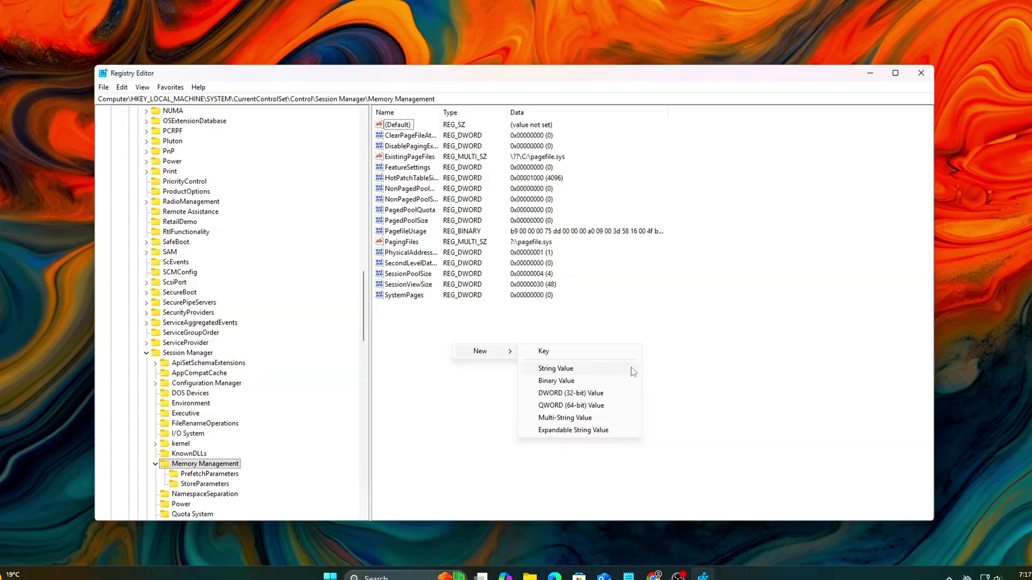
{"action": "double_click", "coordinate": [395, 142]}
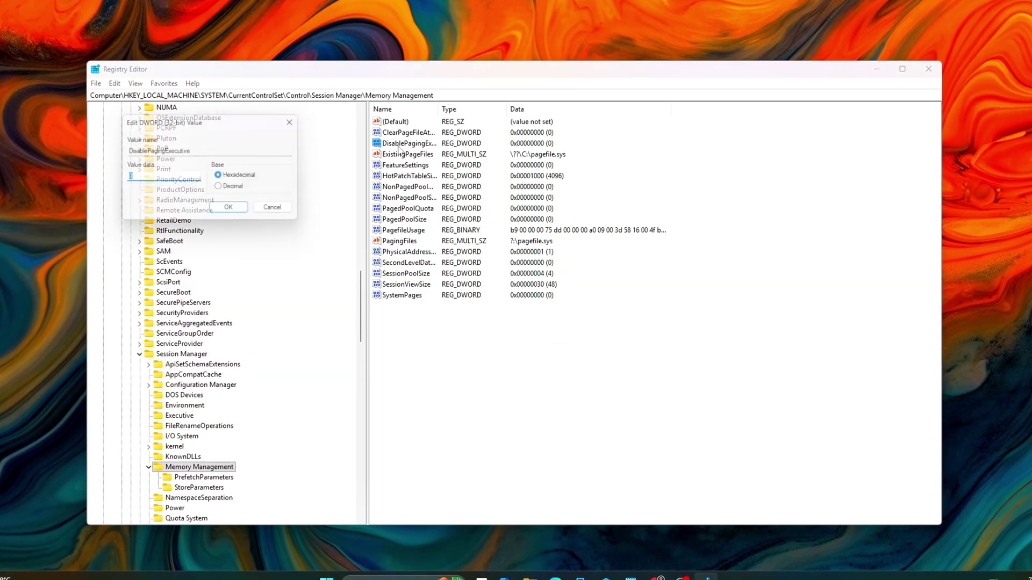
{"action": "left_click_drag", "start_coordinate": [186, 107], "coordinate": [489, 225]}
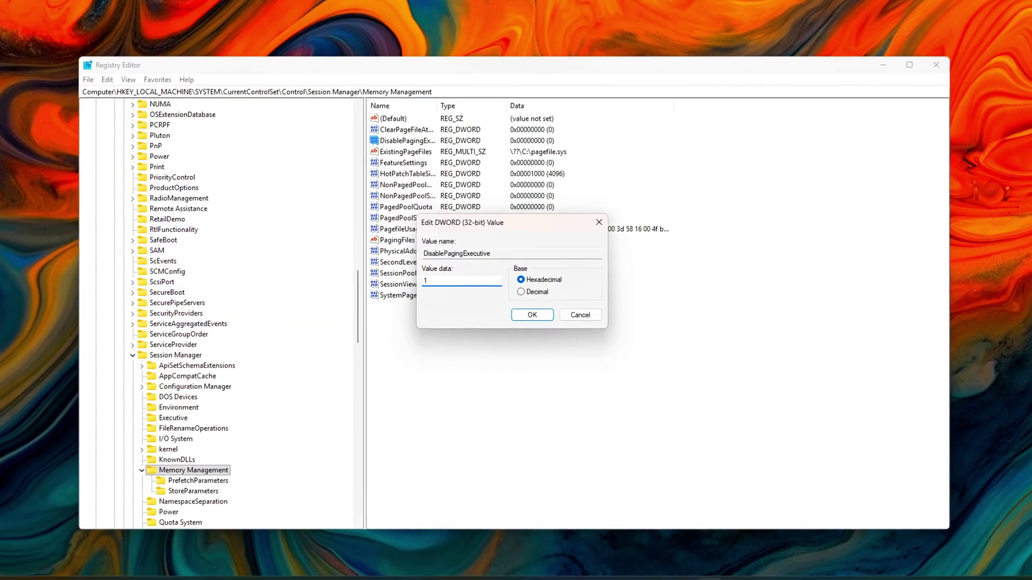
{"action": "key", "text": "Return"}
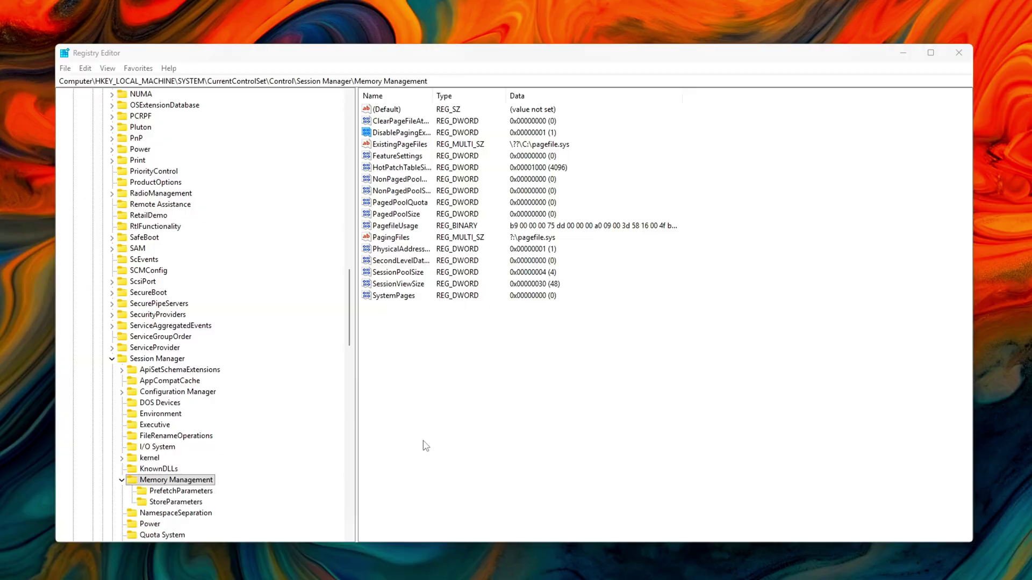
Finish naming the new LargeSystemCache DWORD, open its data for editing and accept the value
{"action": "left_click", "coordinate": [562, 469]}
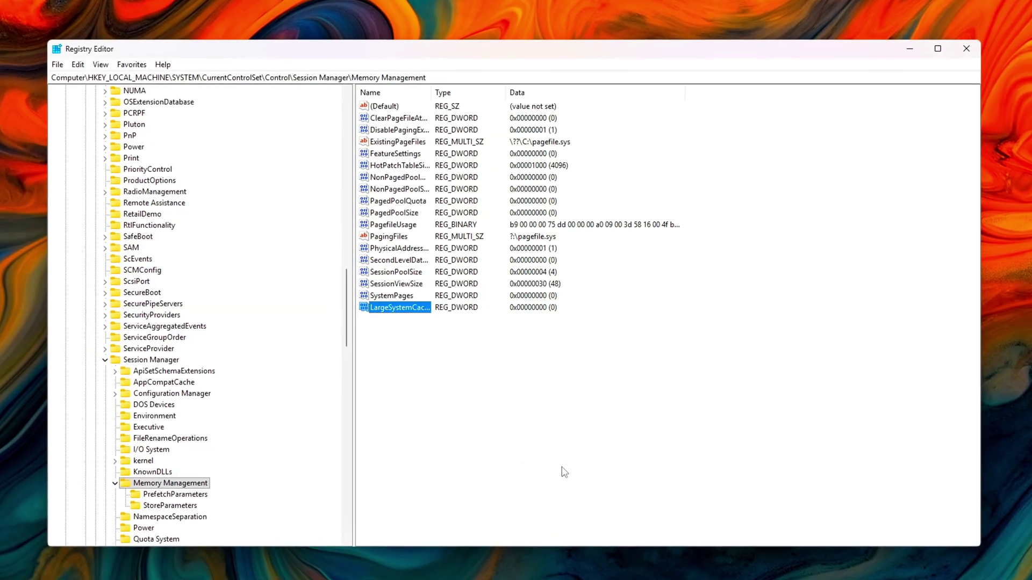
{"action": "key", "text": "Return"}
{"action": "left_click_drag", "start_coordinate": [159, 105], "coordinate": [519, 264]}
{"action": "left_click", "coordinate": [568, 366]}
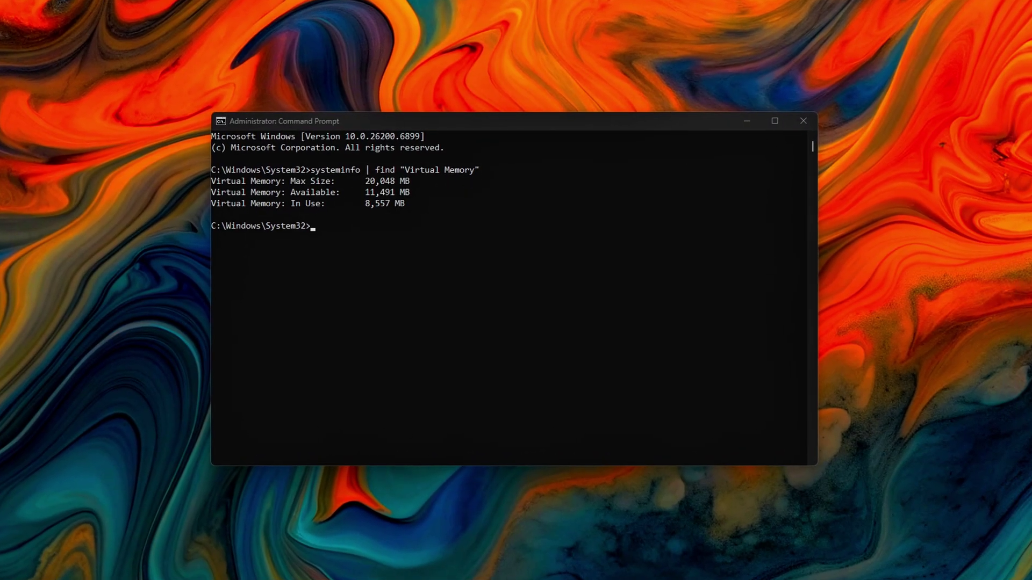
In Command Prompt, examine the Max Size, Available and In Use virtual memory lines, leaving no text selected
{"action": "left_click_drag", "start_coordinate": [411, 224], "coordinate": [207, 191]}
{"action": "left_click", "coordinate": [420, 191]}
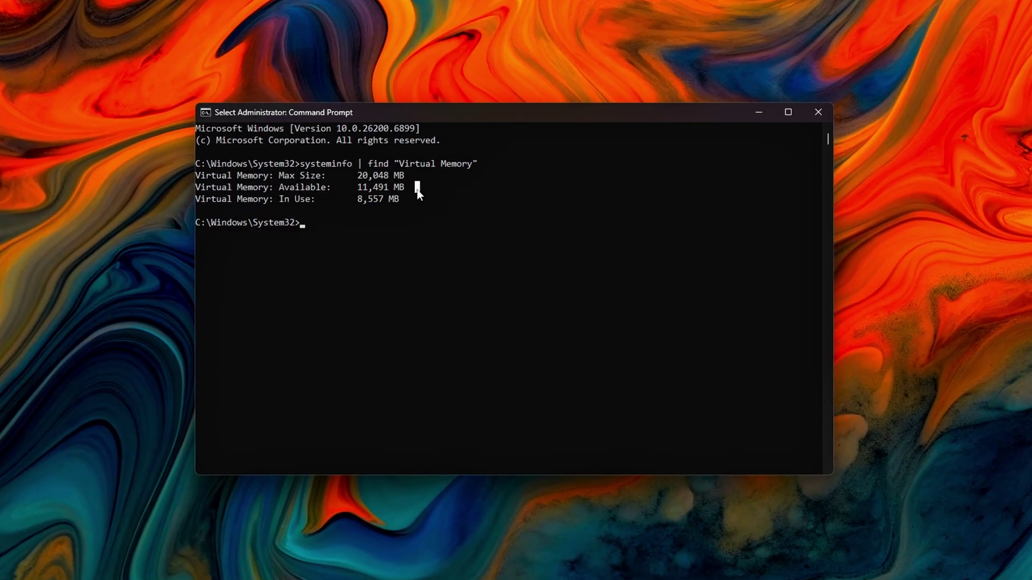
{"action": "left_click_drag", "start_coordinate": [416, 180], "coordinate": [103, 190]}
{"action": "left_click", "coordinate": [347, 186]}
{"action": "left_click_drag", "start_coordinate": [425, 186], "coordinate": [144, 188]}
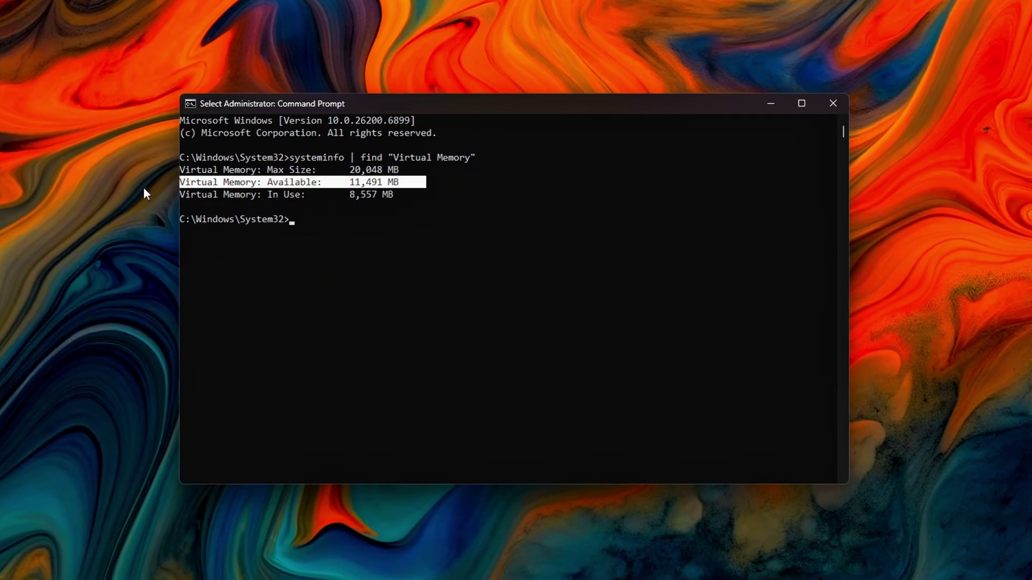
{"action": "left_click_drag", "start_coordinate": [415, 168], "coordinate": [144, 173]}
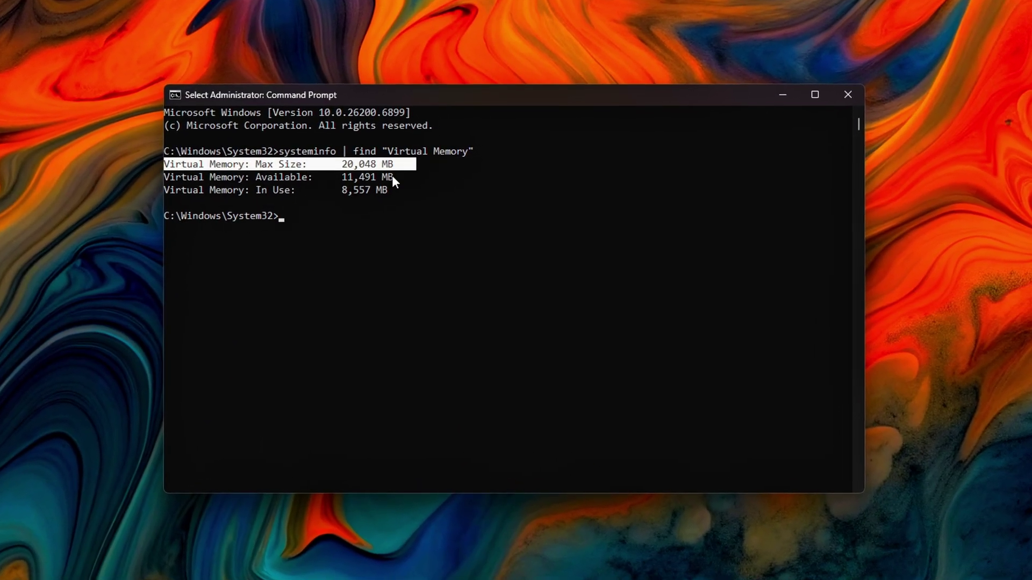
{"action": "left_click_drag", "start_coordinate": [406, 182], "coordinate": [224, 196]}
{"action": "left_click", "coordinate": [294, 192]}
{"action": "key", "text": "Return"}
{"action": "key", "text": "Return"}
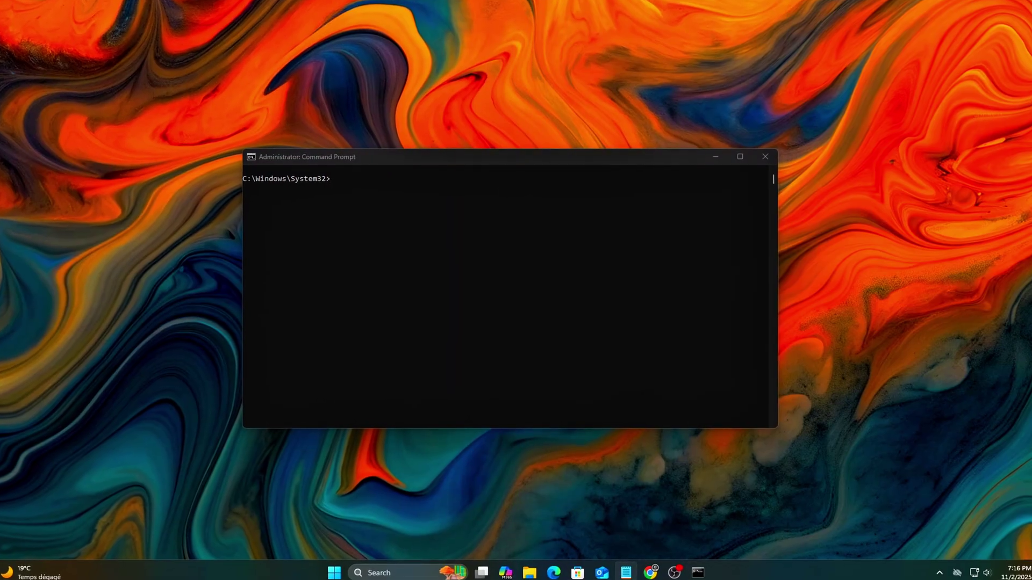
Stop the SysMain service with the command net stop sysmain
{"action": "type", "text": "net stop sysmain"}
{"action": "key", "text": "Return"}
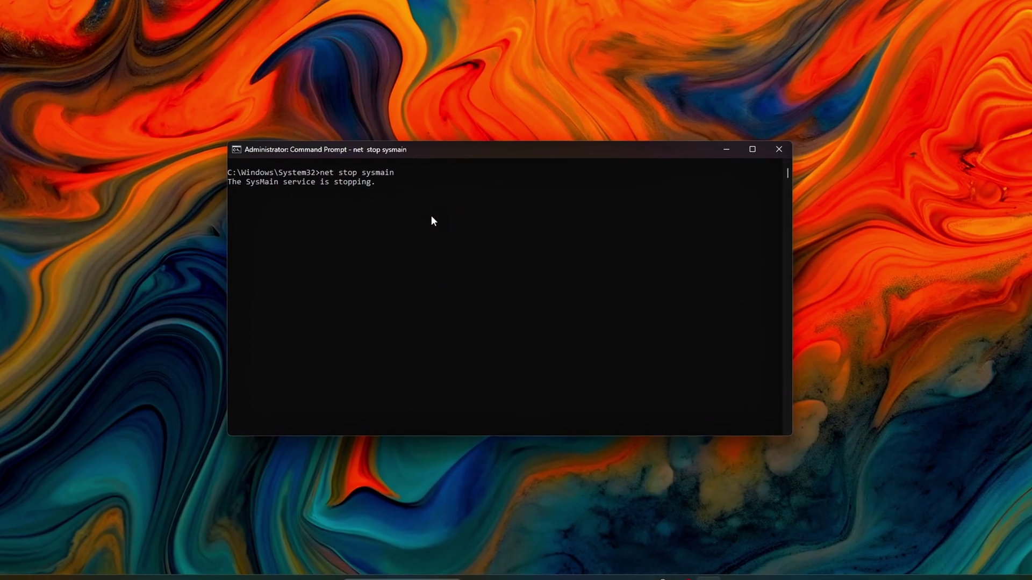
{"action": "left_click_drag", "start_coordinate": [366, 189], "coordinate": [254, 189]}
{"action": "key", "text": "Return"}
{"action": "key", "text": "Return"}
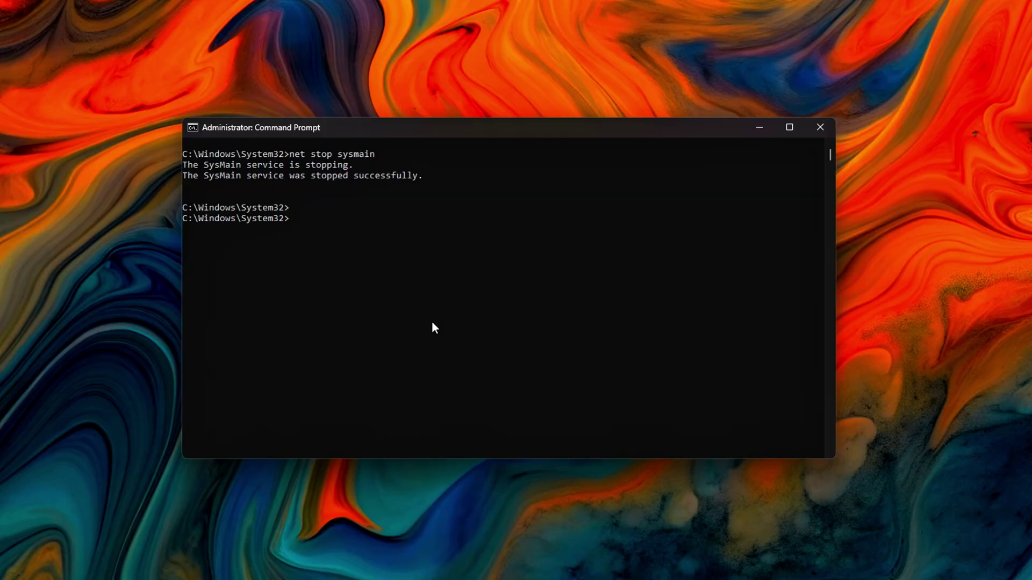
Start the SysMain service again with the command net start sysmain
{"action": "type", "text": "net start sysmain"}
{"action": "key", "text": "Return"}
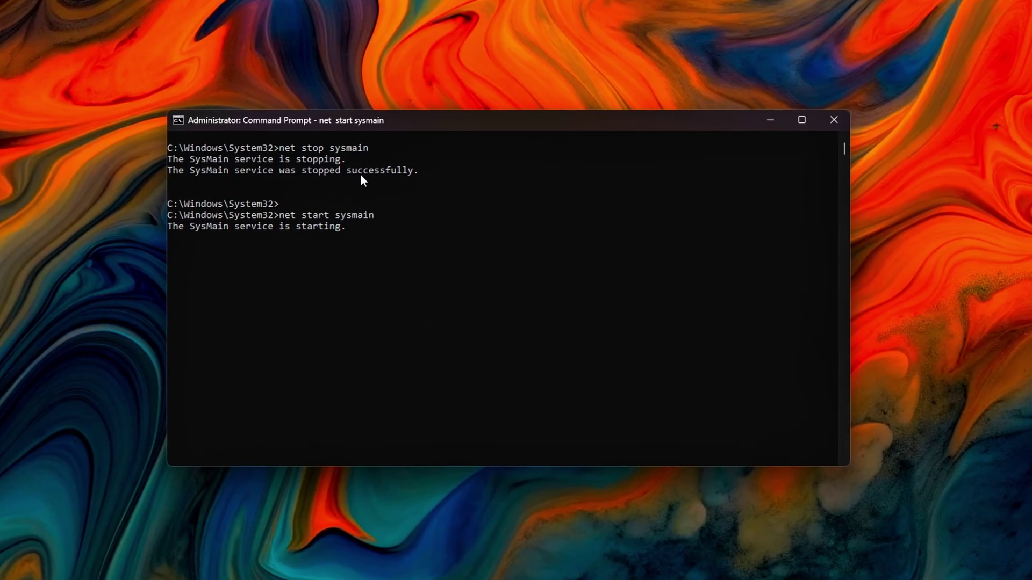
{"action": "key", "text": "Return"}
{"action": "key", "text": "Return"}
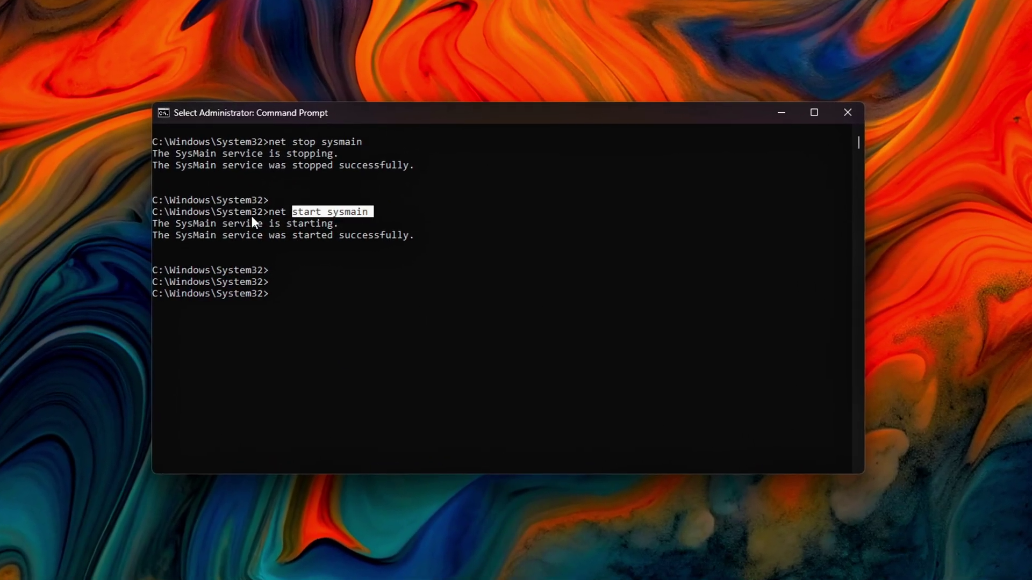